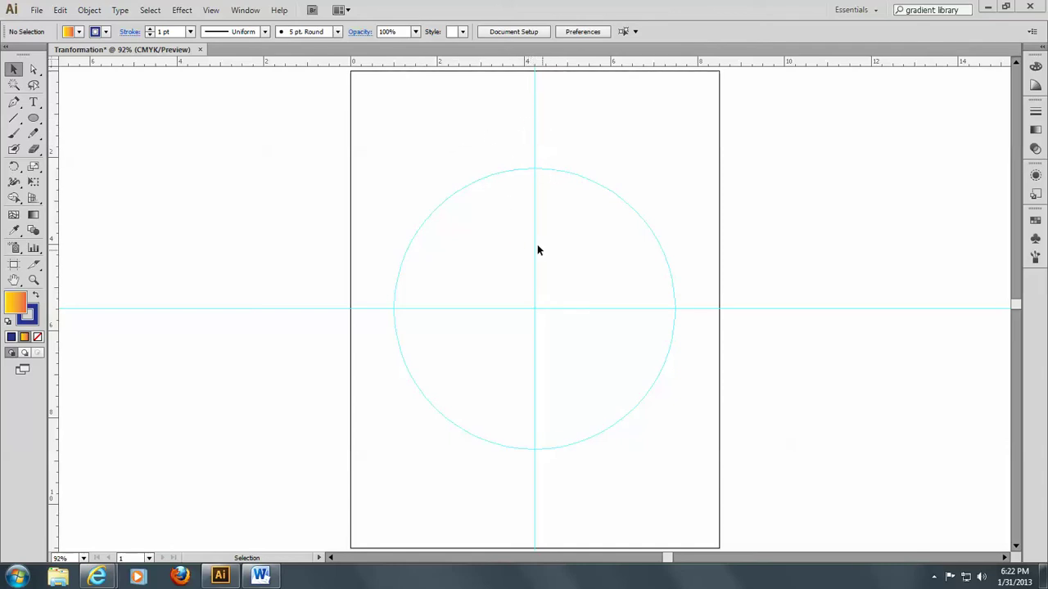
Draw an unfilled Pen line from above the circle down to its centre, then select it.
{"action": "left_click", "coordinate": [14, 104]}
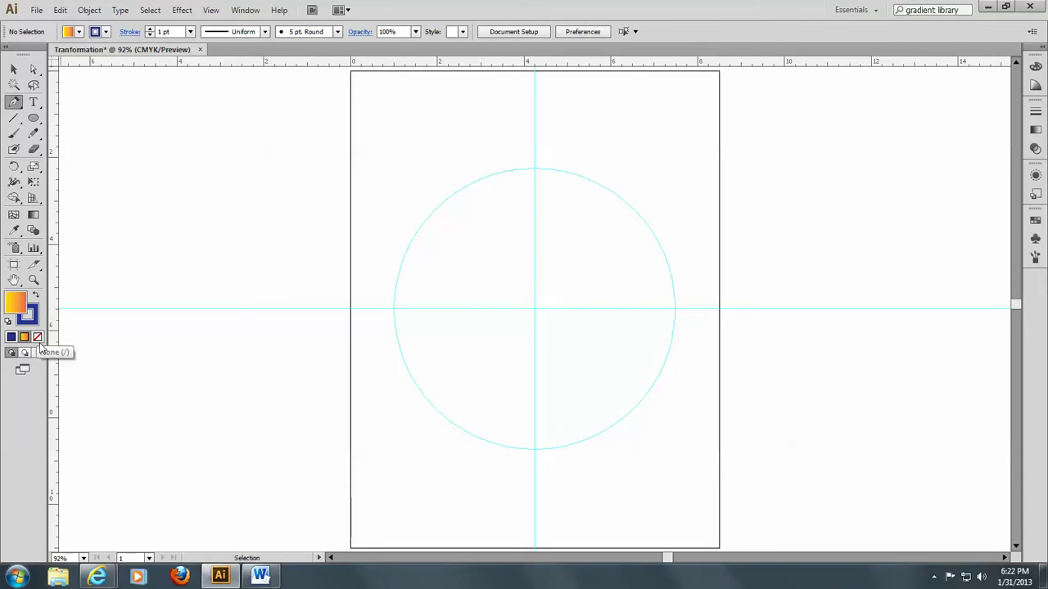
{"action": "left_click", "coordinate": [37, 338]}
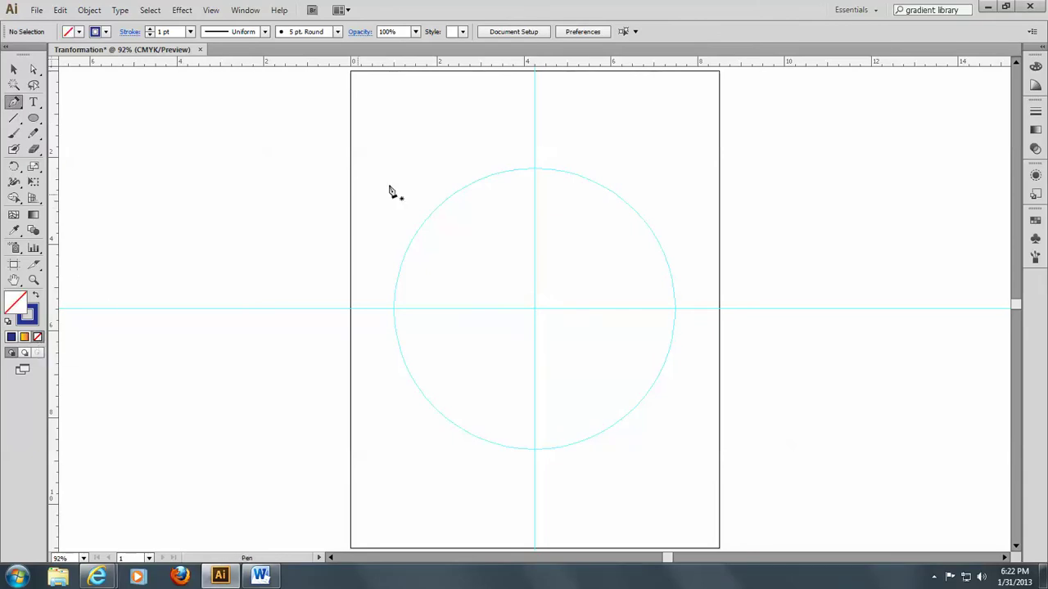
{"action": "left_click", "coordinate": [534, 122]}
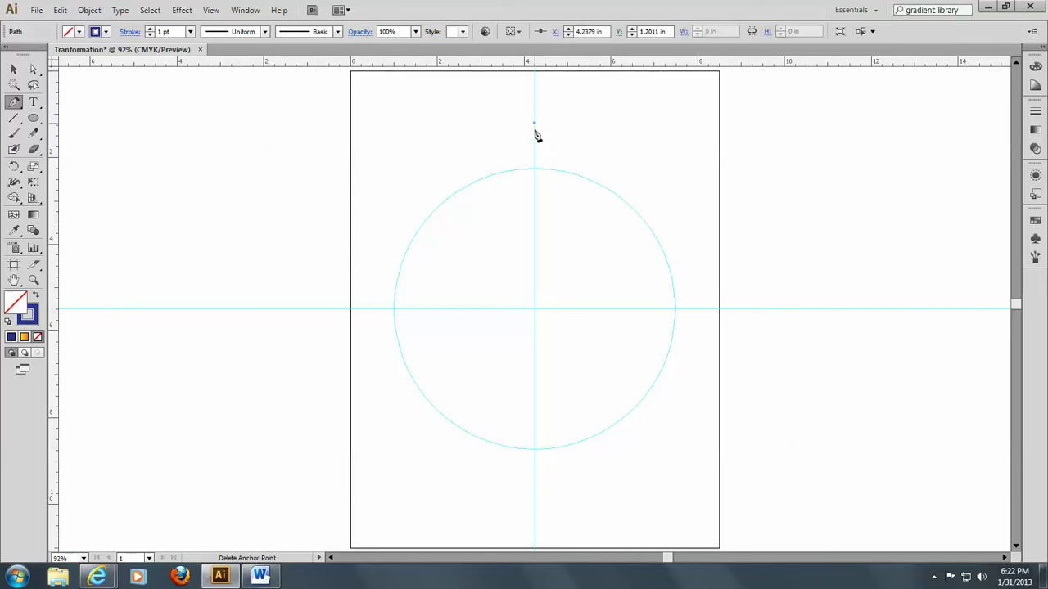
{"action": "left_click", "coordinate": [533, 308]}
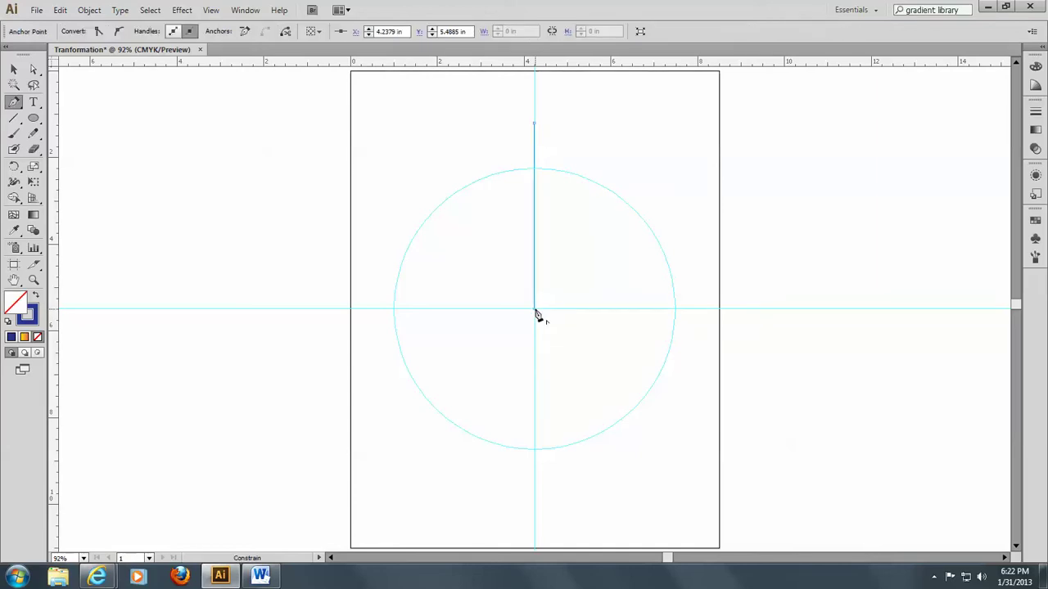
{"action": "left_click", "coordinate": [13, 70]}
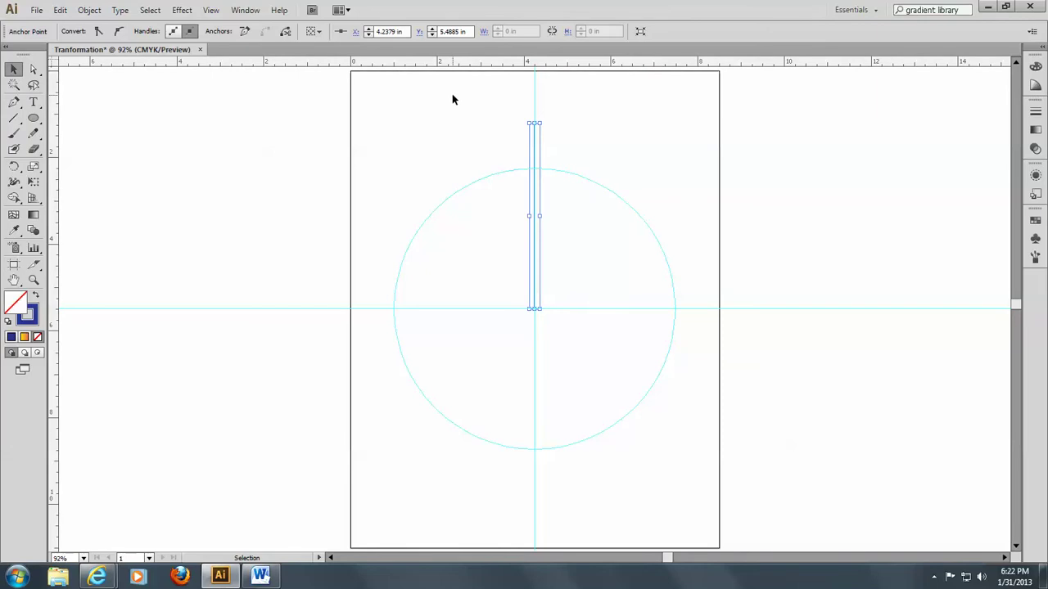
{"action": "left_click_drag", "start_coordinate": [453, 95], "coordinate": [651, 349]}
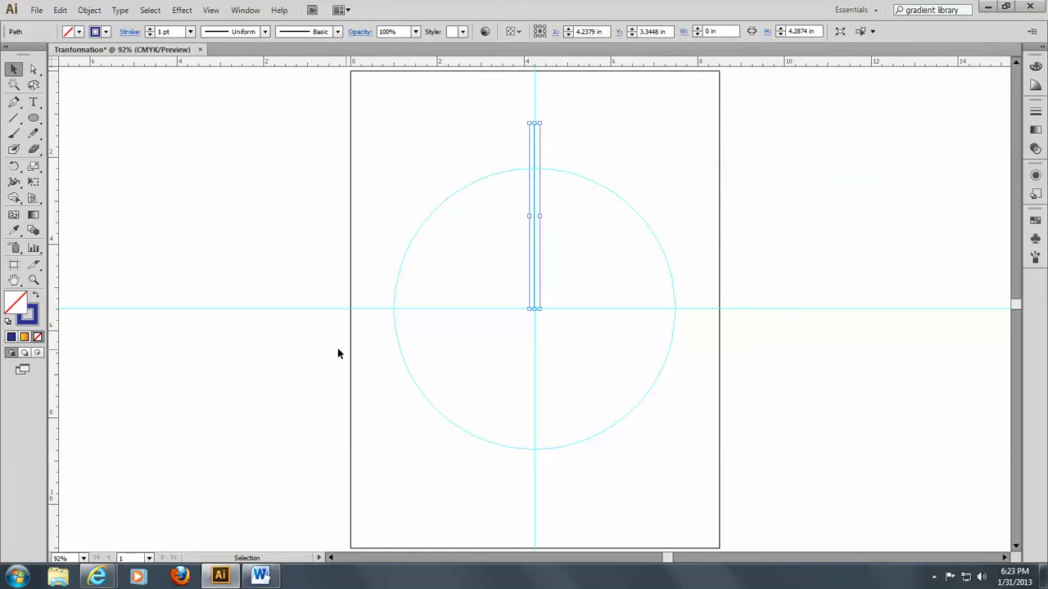
Rotate the vertical line 30° about the circle's centre, previewing before applying.
{"action": "left_click", "coordinate": [16, 168]}
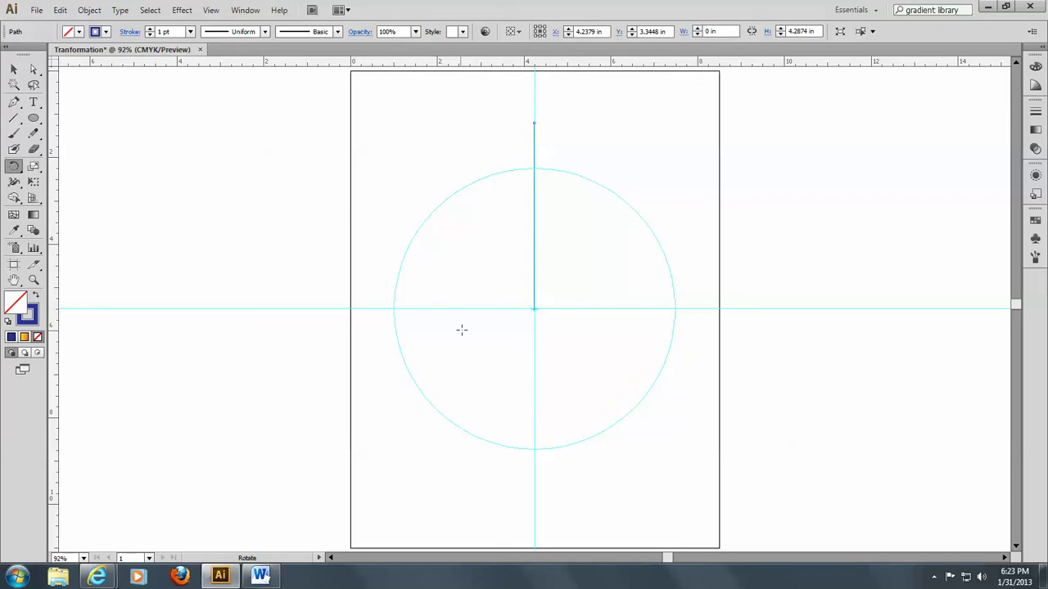
{"action": "left_click", "coordinate": [534, 309], "text": "alt"}
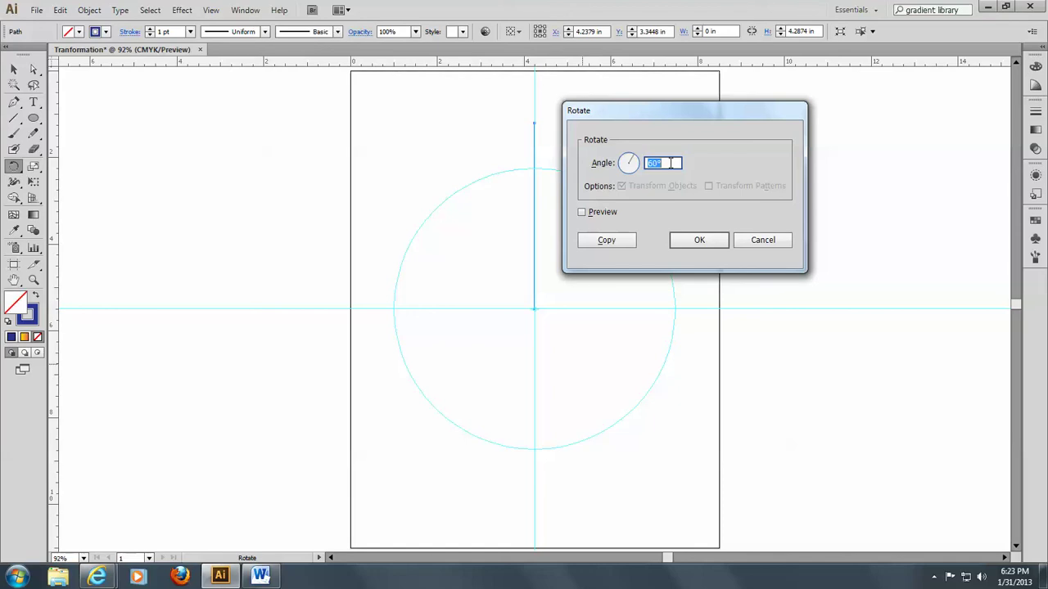
{"action": "type", "text": "30"}
{"action": "left_click", "coordinate": [582, 212]}
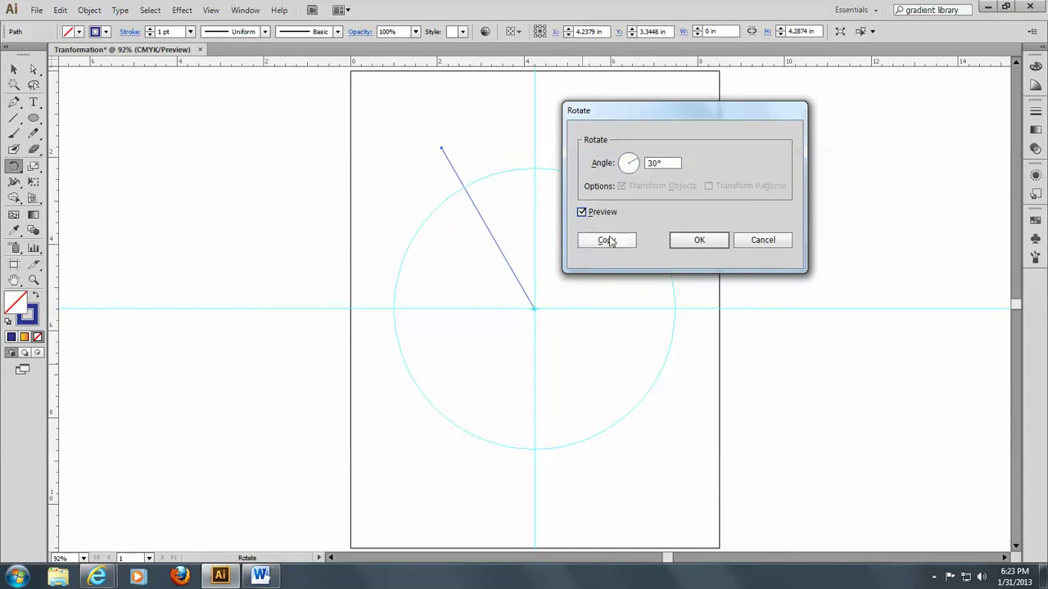
{"action": "left_click", "coordinate": [704, 242]}
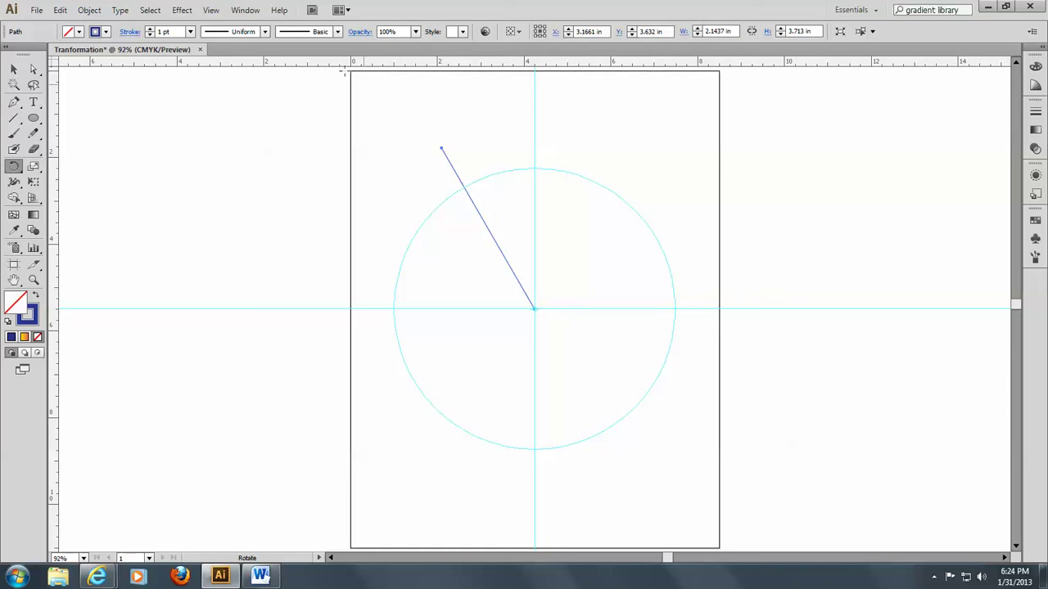
Turn the 30° line into a guide via View > Guides > Make Guides and confirm it's unselectable.
{"action": "left_click", "coordinate": [210, 11]}
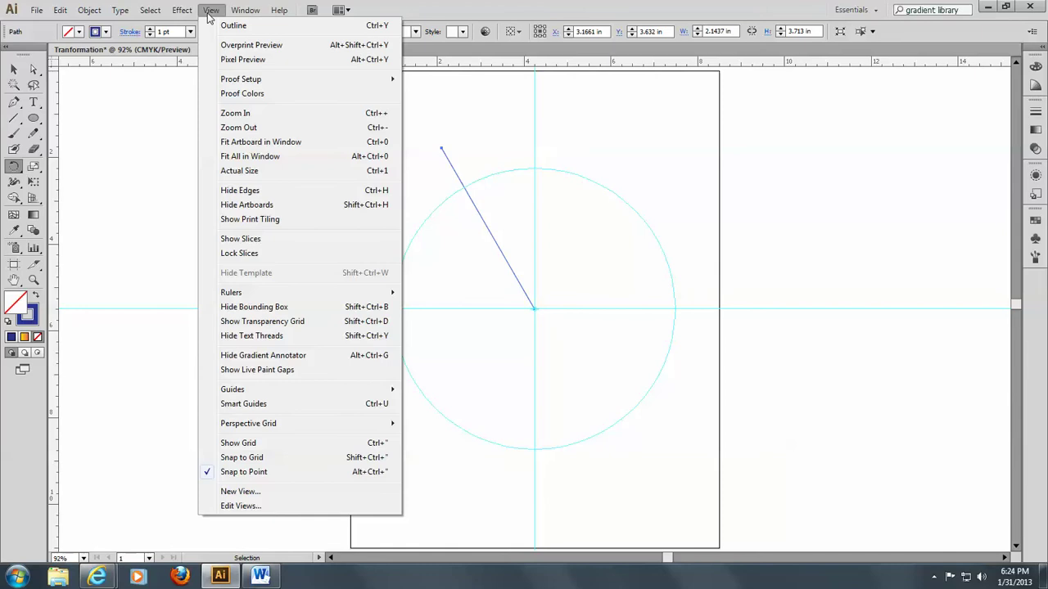
{"action": "mouse_move", "coordinate": [315, 393]}
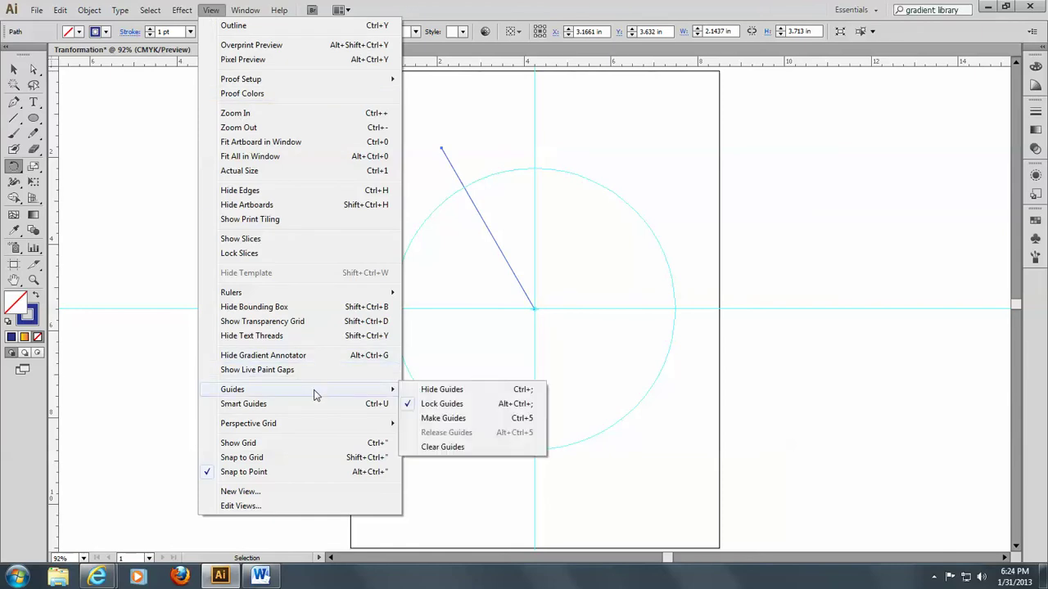
{"action": "left_click", "coordinate": [443, 418]}
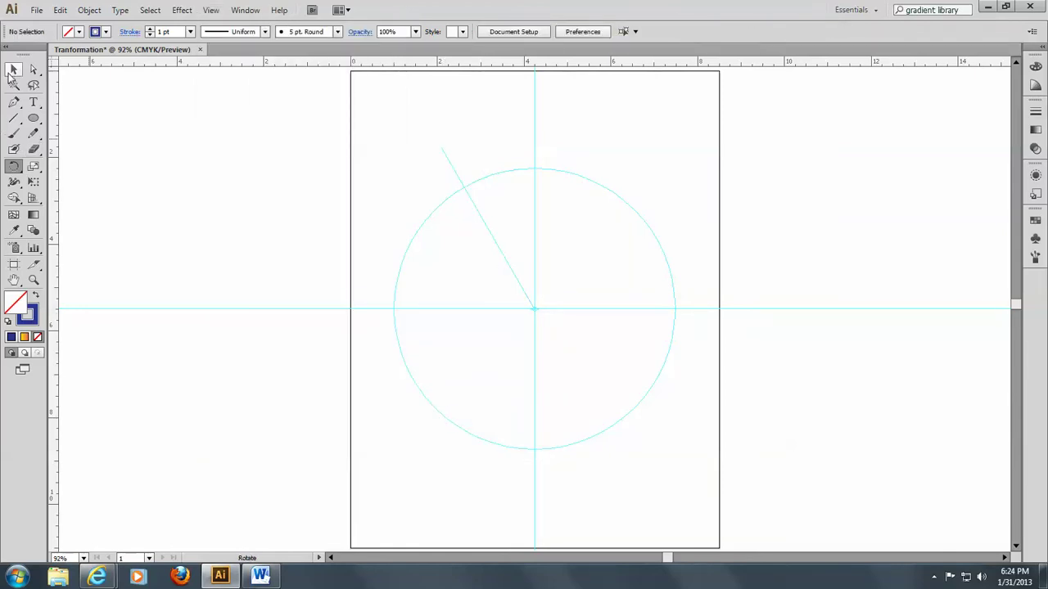
{"action": "left_click", "coordinate": [15, 70]}
{"action": "left_click_drag", "start_coordinate": [402, 115], "coordinate": [696, 402]}
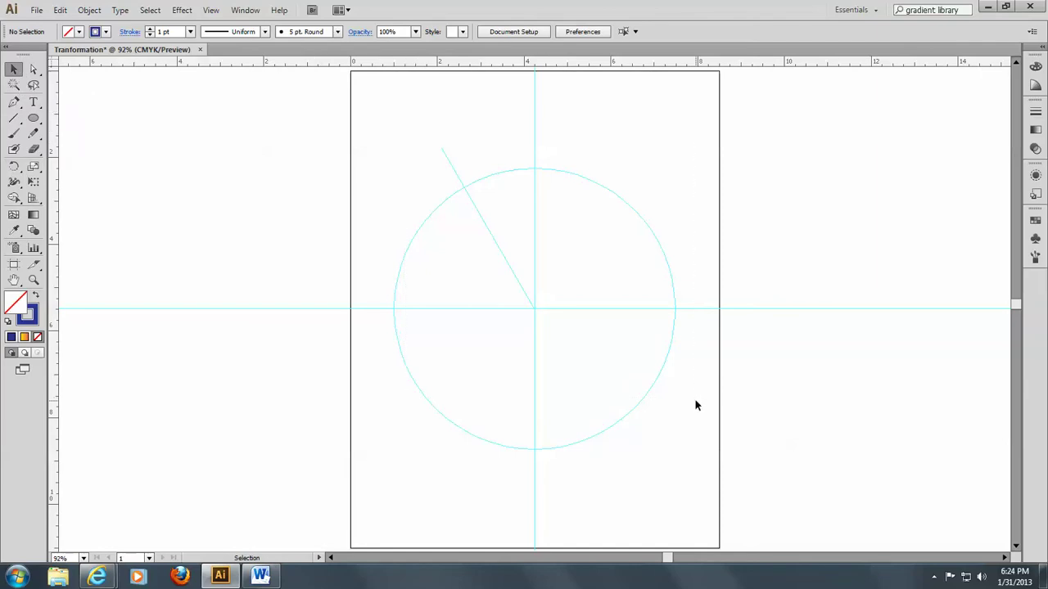
Zoom in on the upper-left part of the circle.
{"action": "left_click", "coordinate": [14, 103]}
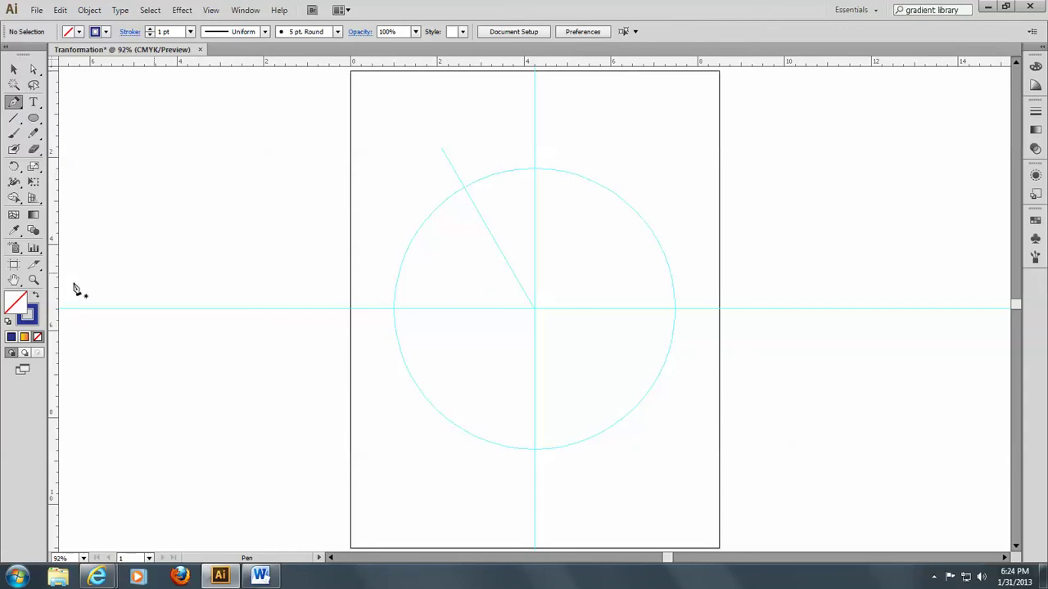
{"action": "left_click", "coordinate": [34, 280]}
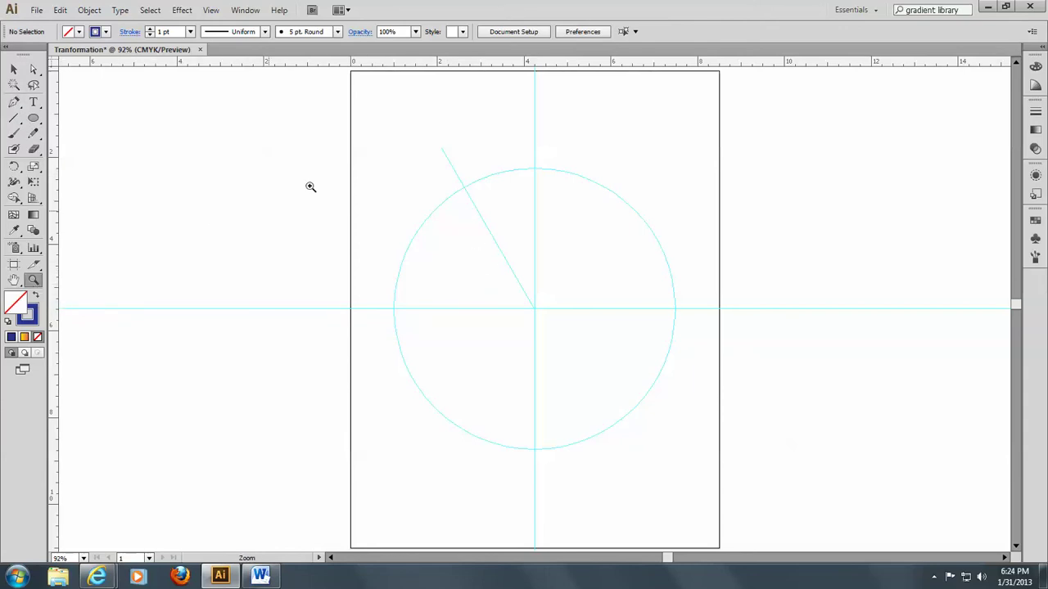
{"action": "left_click_drag", "start_coordinate": [408, 113], "coordinate": [660, 255]}
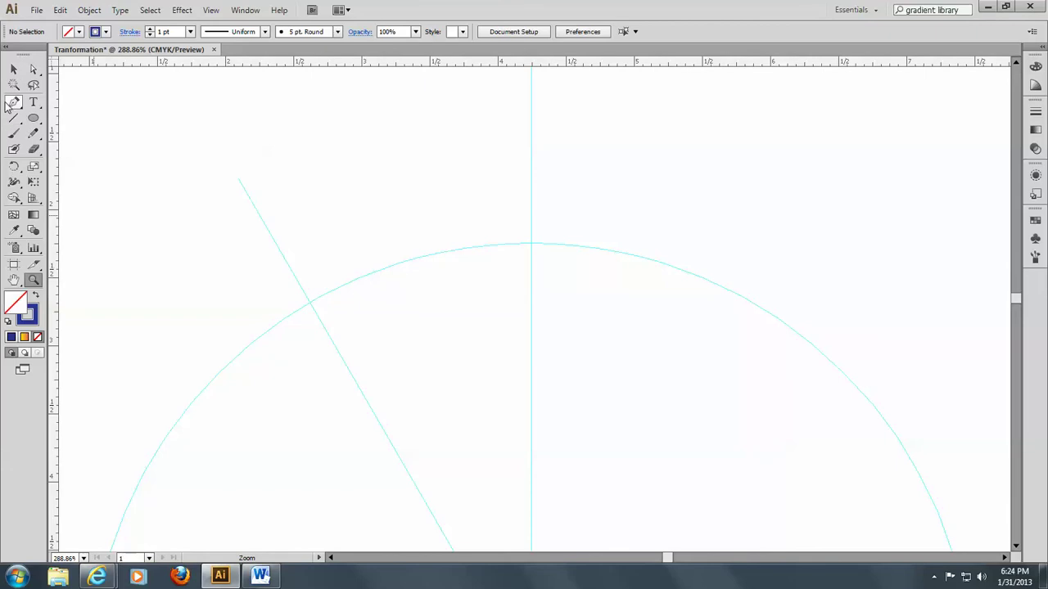
Start the Pen zigzag where the 30° guide meets the circle, drawing the first teeth along the arc.
{"action": "left_click", "coordinate": [14, 101]}
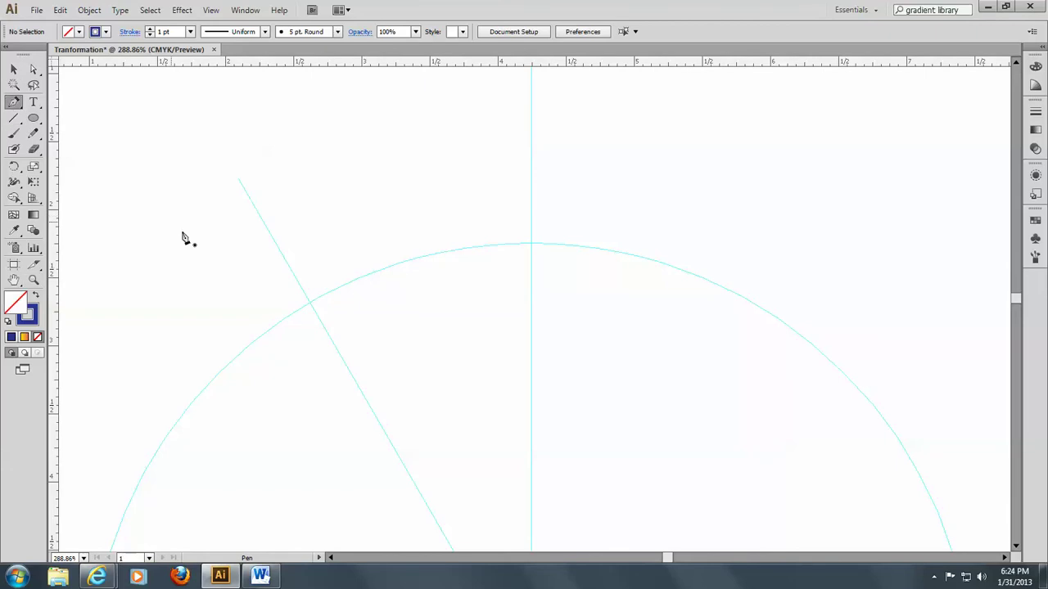
{"action": "left_click", "coordinate": [309, 304]}
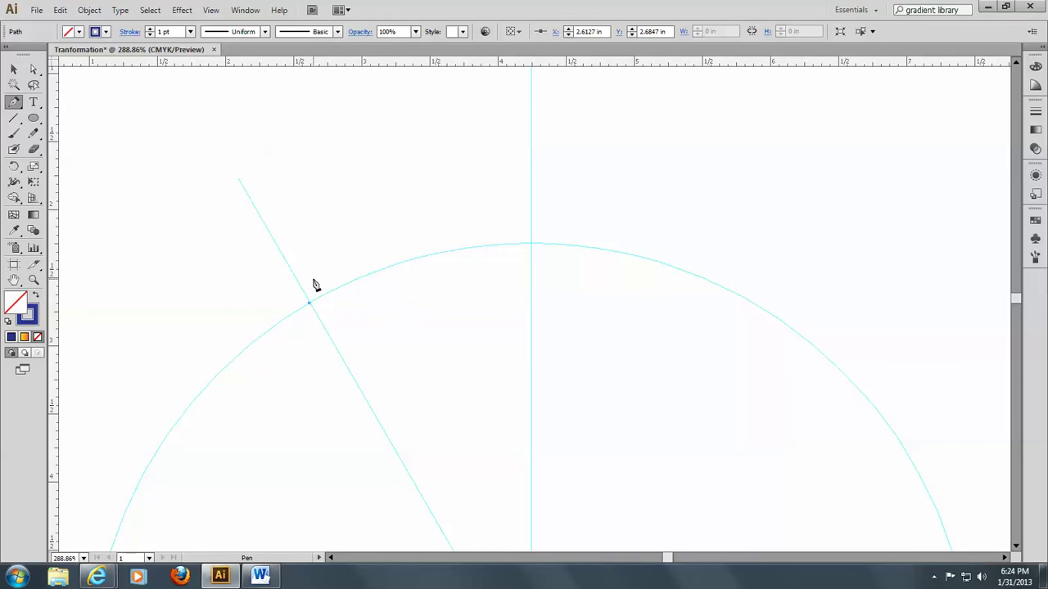
{"action": "left_click_drag", "start_coordinate": [310, 304], "coordinate": [312, 283]}
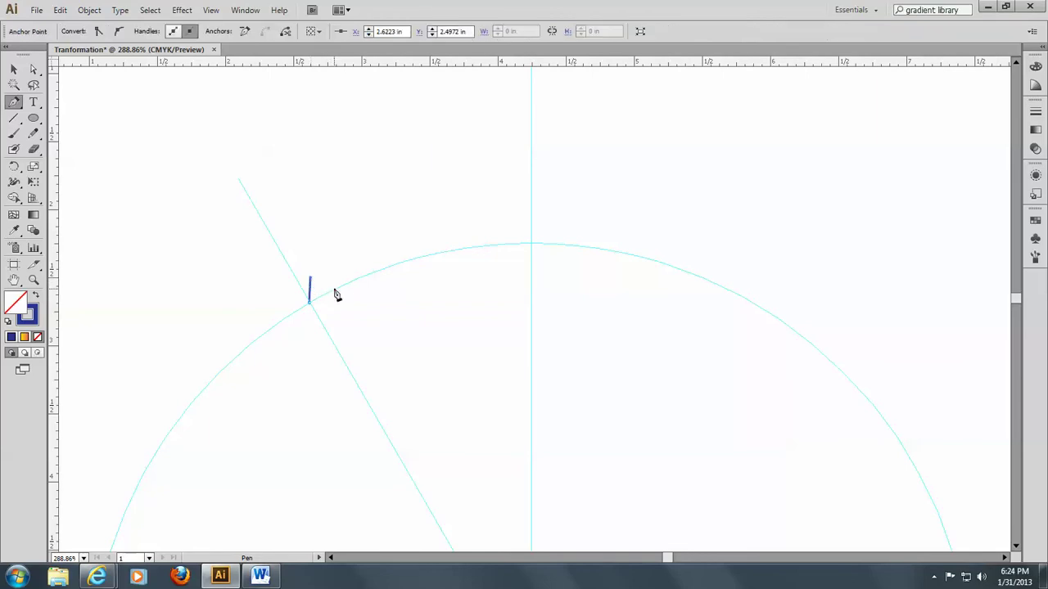
{"action": "left_click", "coordinate": [334, 290]}
{"action": "left_click", "coordinate": [336, 266]}
{"action": "left_click", "coordinate": [355, 280]}
{"action": "left_click", "coordinate": [359, 253]}
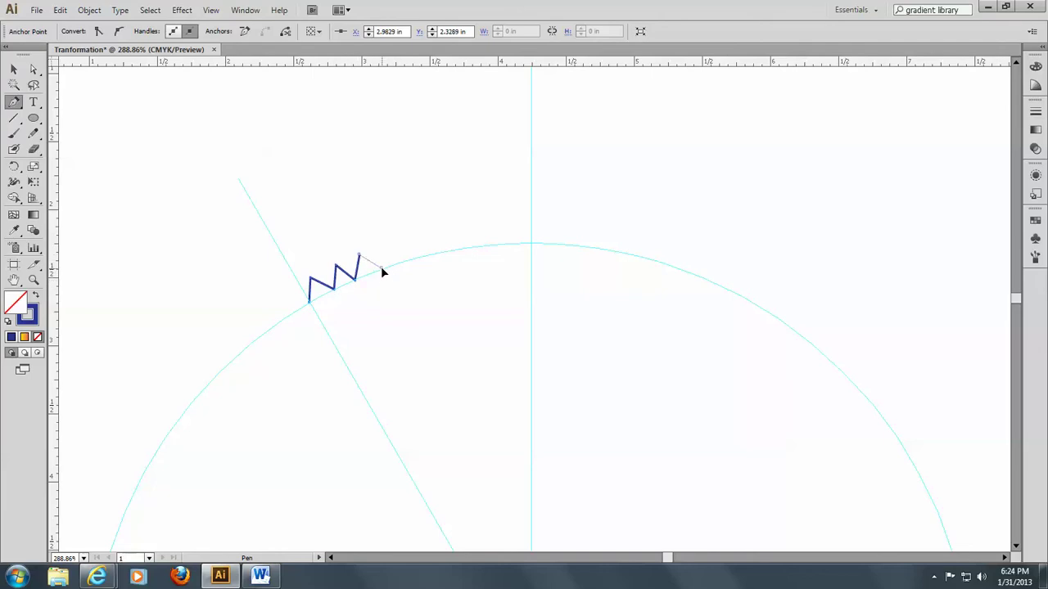
{"action": "left_click", "coordinate": [382, 268]}
{"action": "left_click", "coordinate": [387, 240]}
Continue the zigzag teeth along the arc, ending on the arc at the vertical guide.
{"action": "left_click", "coordinate": [413, 236]}
{"action": "left_click", "coordinate": [424, 256]}
{"action": "left_click", "coordinate": [430, 232]}
{"action": "left_click", "coordinate": [454, 225]}
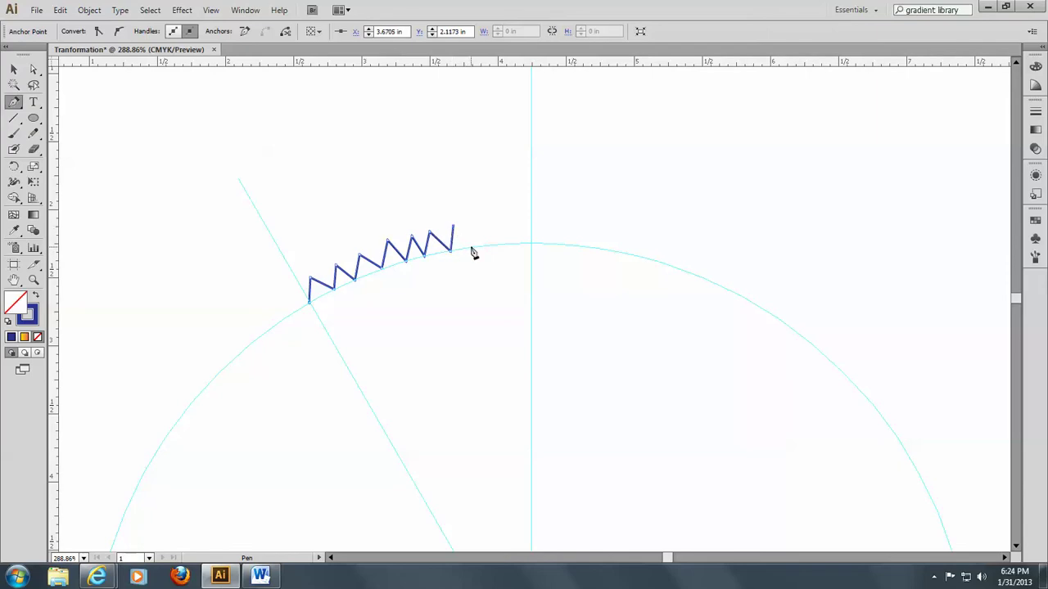
{"action": "left_click", "coordinate": [482, 224]}
{"action": "left_click", "coordinate": [493, 243]}
{"action": "left_click", "coordinate": [510, 244]}
{"action": "left_click", "coordinate": [515, 219]}
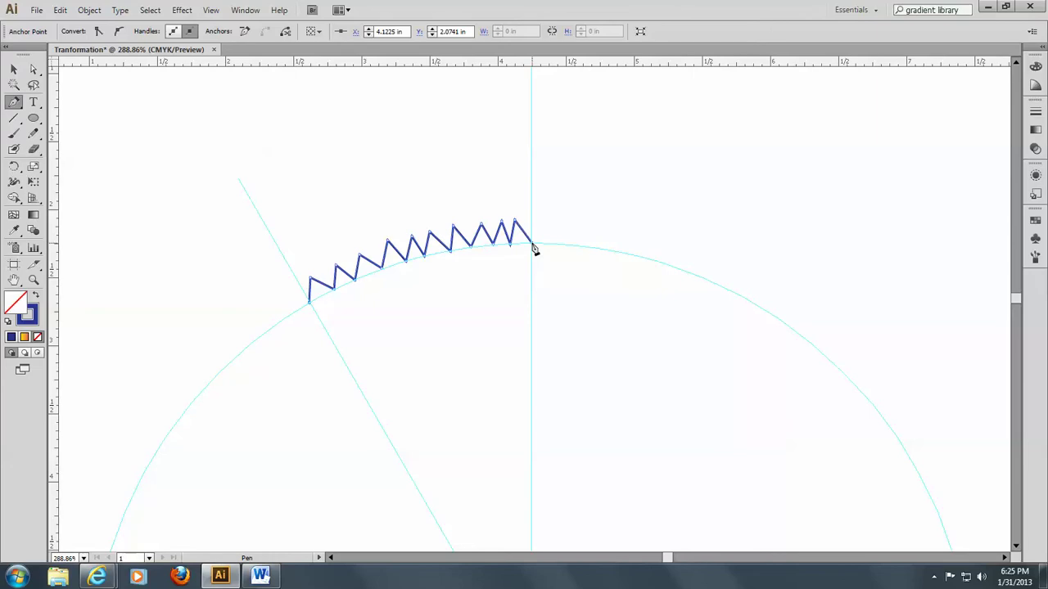
{"action": "left_click", "coordinate": [532, 244]}
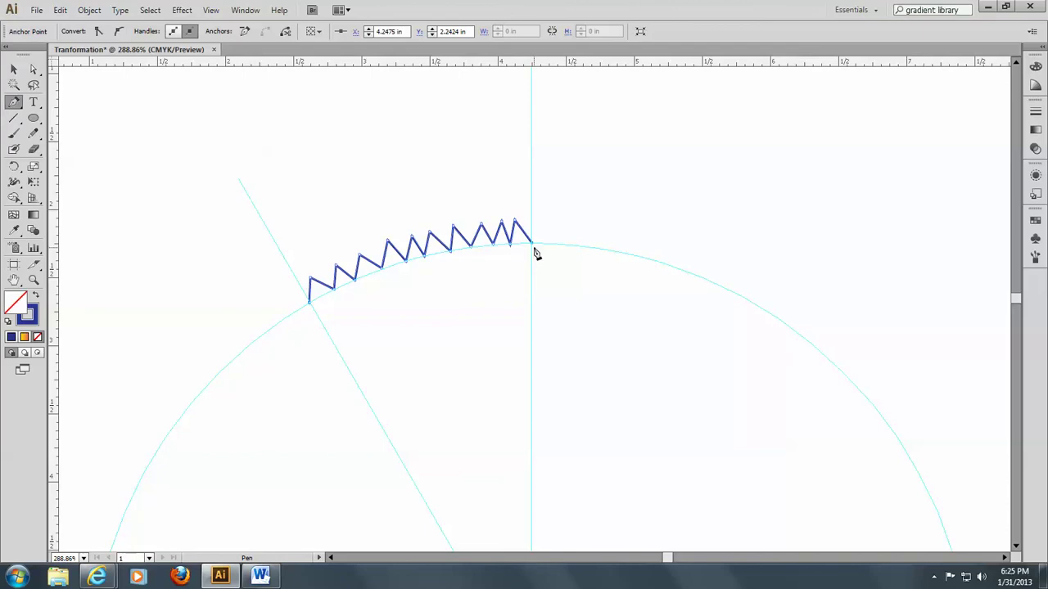
{"action": "left_click", "coordinate": [14, 70]}
Reselect the zigzag and take the Reflect tool from a torn-off Rotate/Reflect floating panel.
{"action": "left_click", "coordinate": [236, 166]}
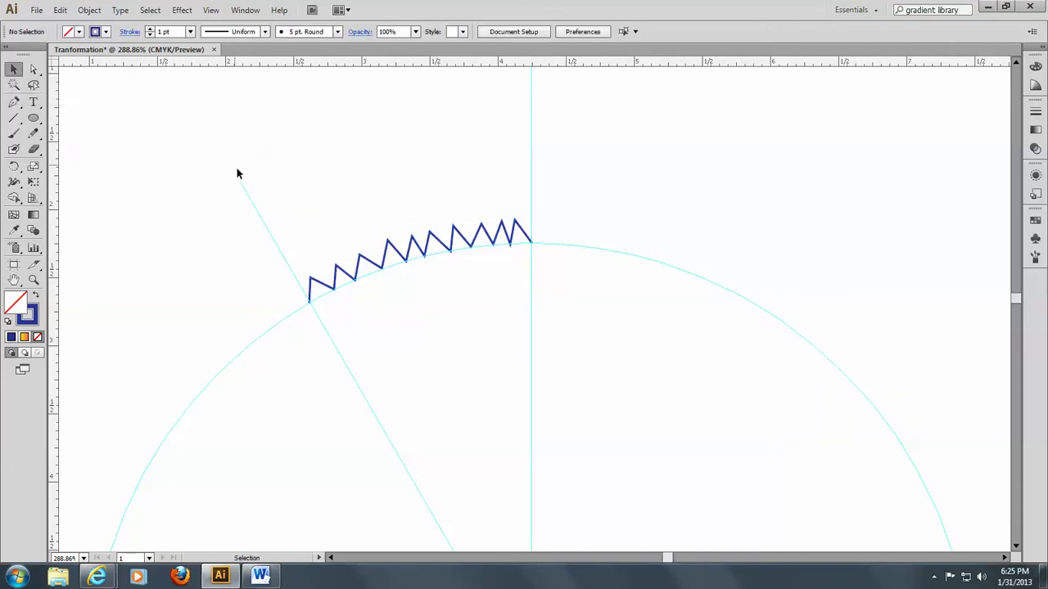
{"action": "left_click_drag", "start_coordinate": [243, 170], "coordinate": [571, 323]}
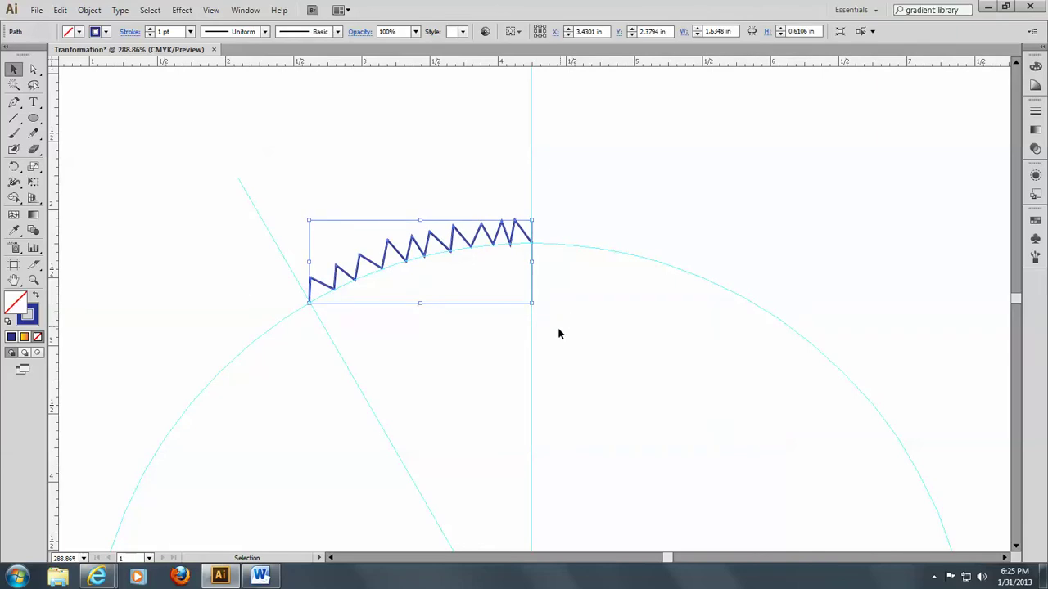
{"action": "left_click", "coordinate": [14, 170]}
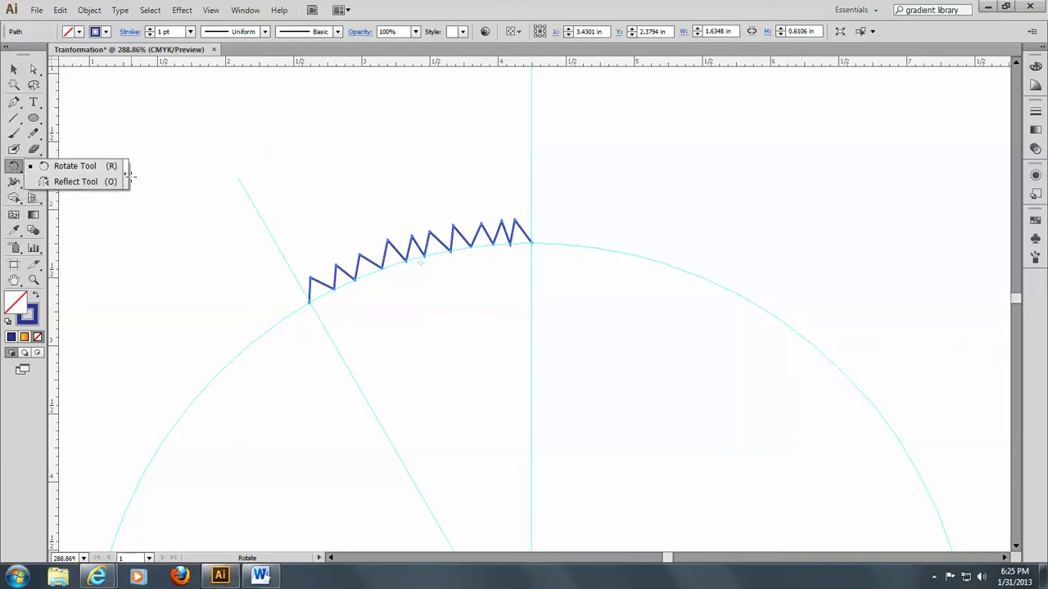
{"action": "left_click", "coordinate": [125, 175]}
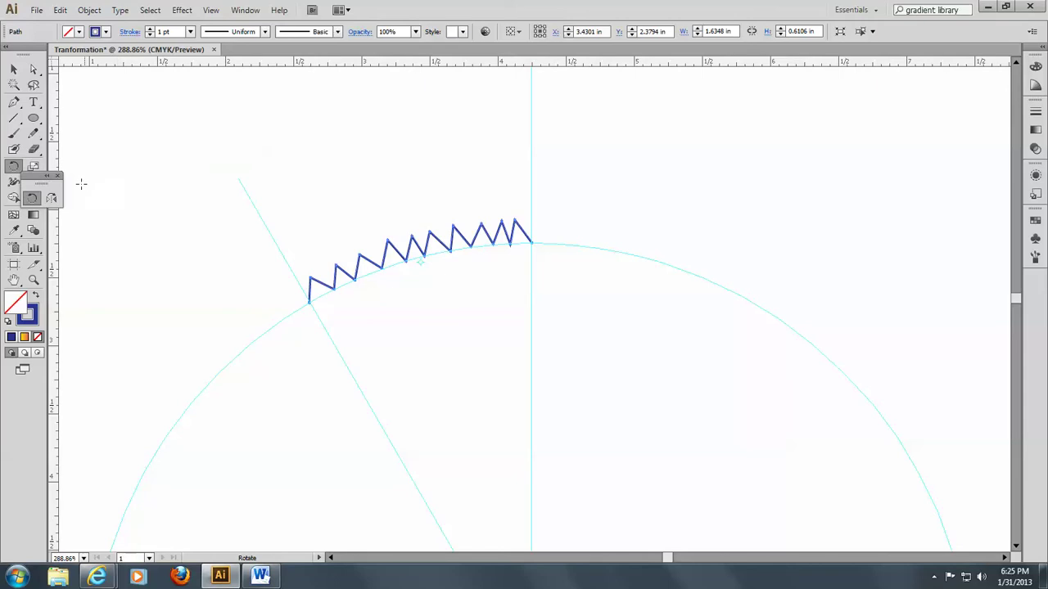
{"action": "left_click_drag", "start_coordinate": [41, 175], "coordinate": [85, 164]}
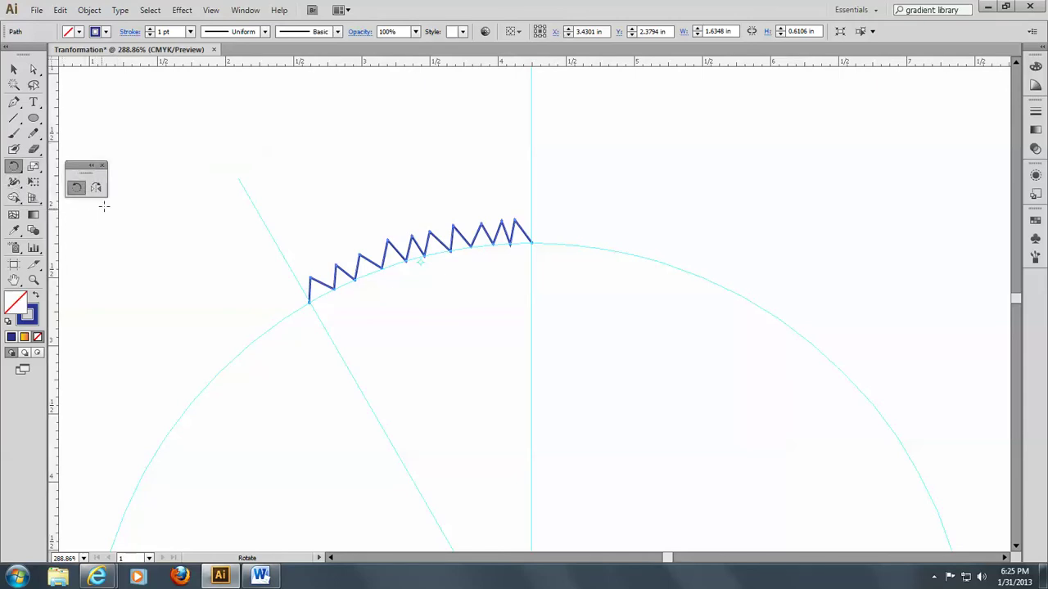
{"action": "left_click", "coordinate": [96, 189]}
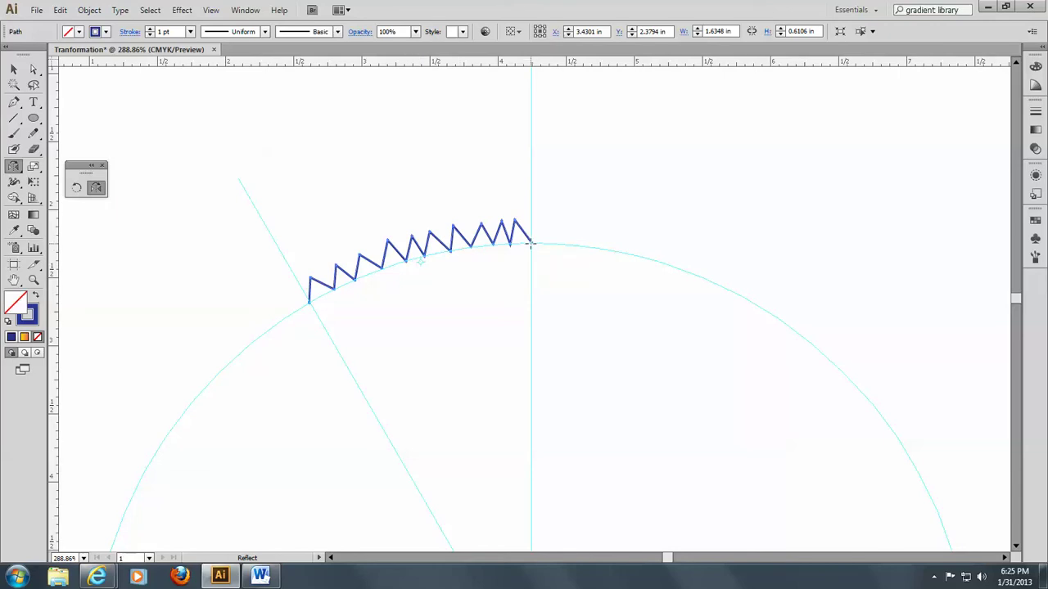
Reflect a copy of the zigzag across the vertical guide, using its right end as the mirror point.
{"action": "left_click", "coordinate": [532, 243]}
{"action": "left_click_drag", "start_coordinate": [310, 306], "coordinate": [622, 272]}
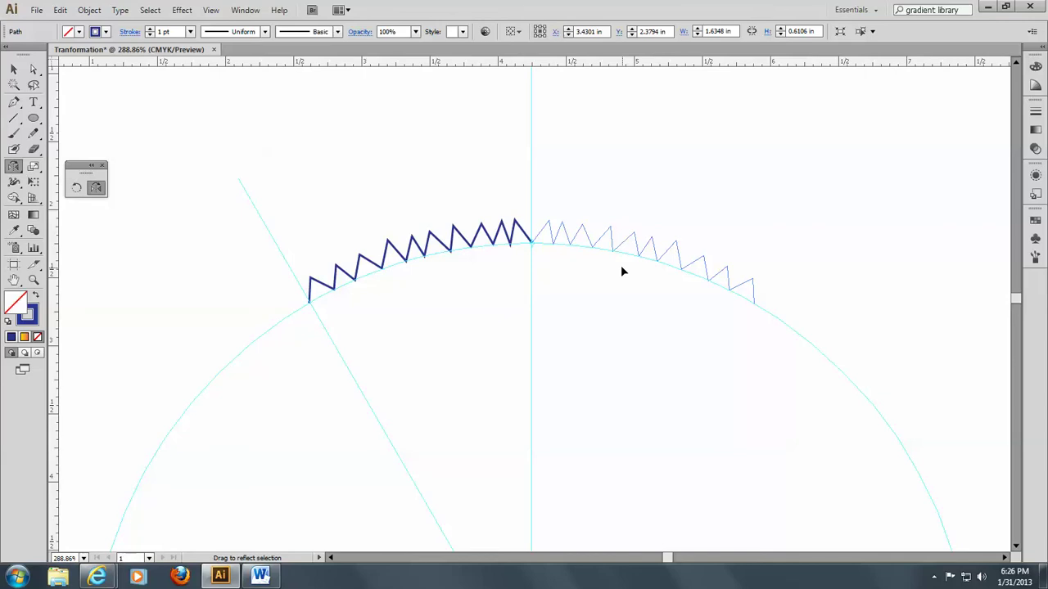
{"action": "key", "text": "alt"}
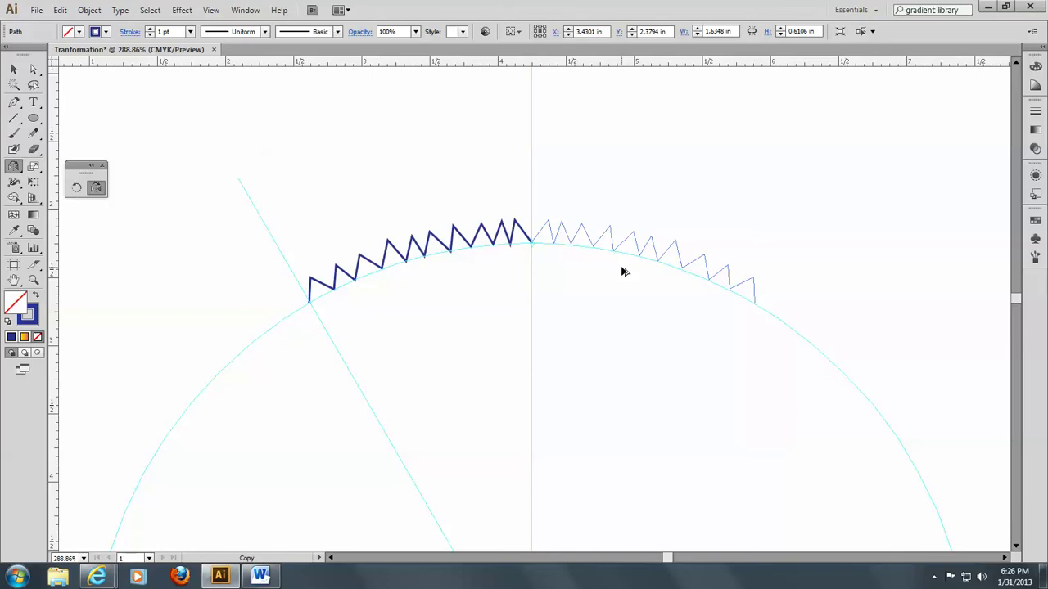
{"action": "left_click_drag", "start_coordinate": [622, 271], "coordinate": [622, 268]}
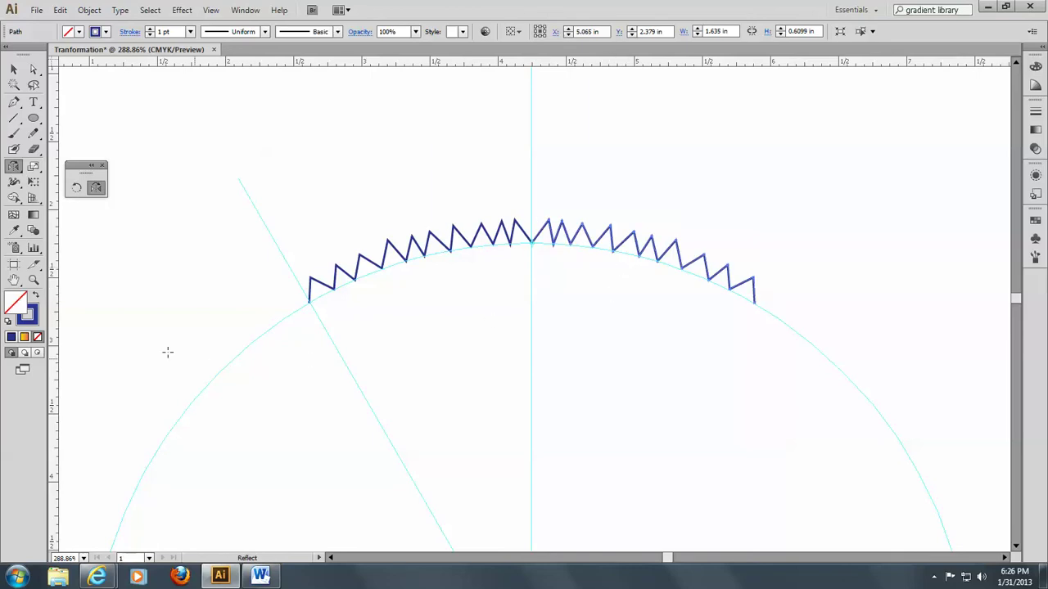
Zoom in on the join of the two zigzag halves, test-move the right half, then undo it.
{"action": "left_click", "coordinate": [34, 280]}
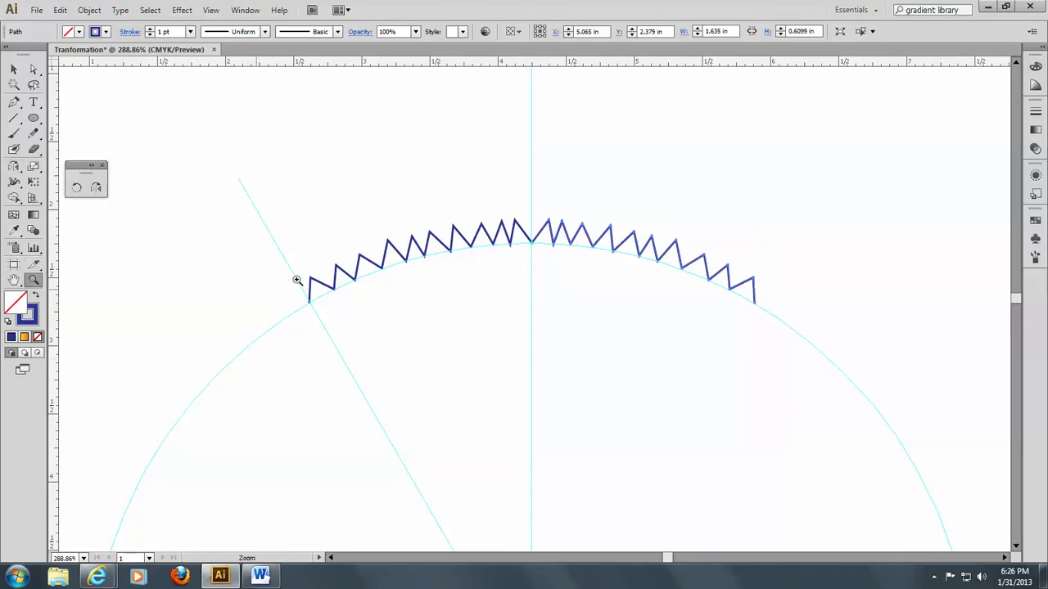
{"action": "left_click_drag", "start_coordinate": [457, 197], "coordinate": [588, 281]}
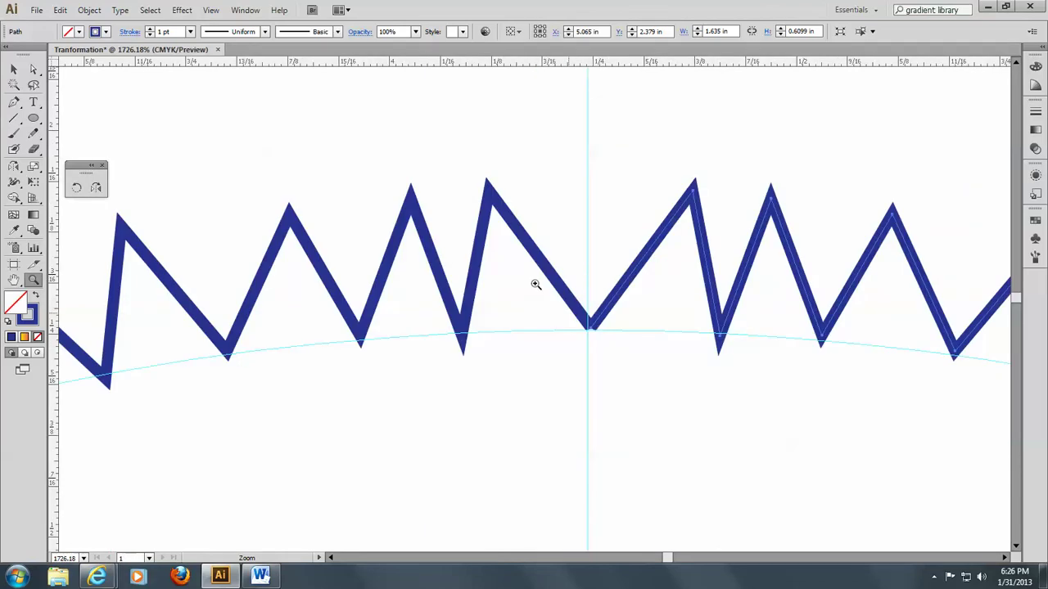
{"action": "key", "text": "v"}
{"action": "left_click", "coordinate": [12, 70]}
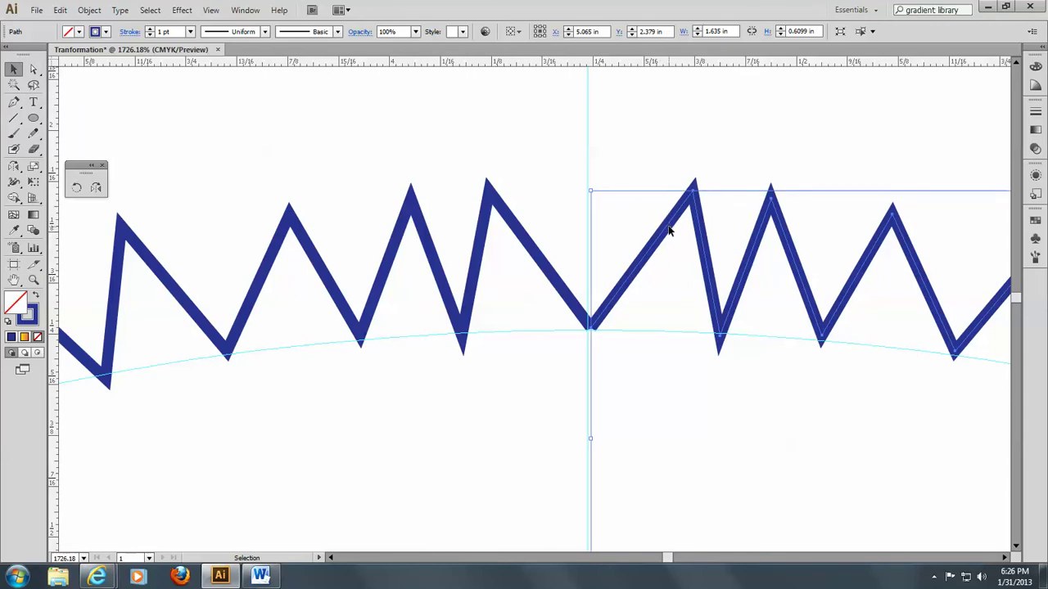
{"action": "left_click_drag", "start_coordinate": [671, 227], "coordinate": [681, 197]}
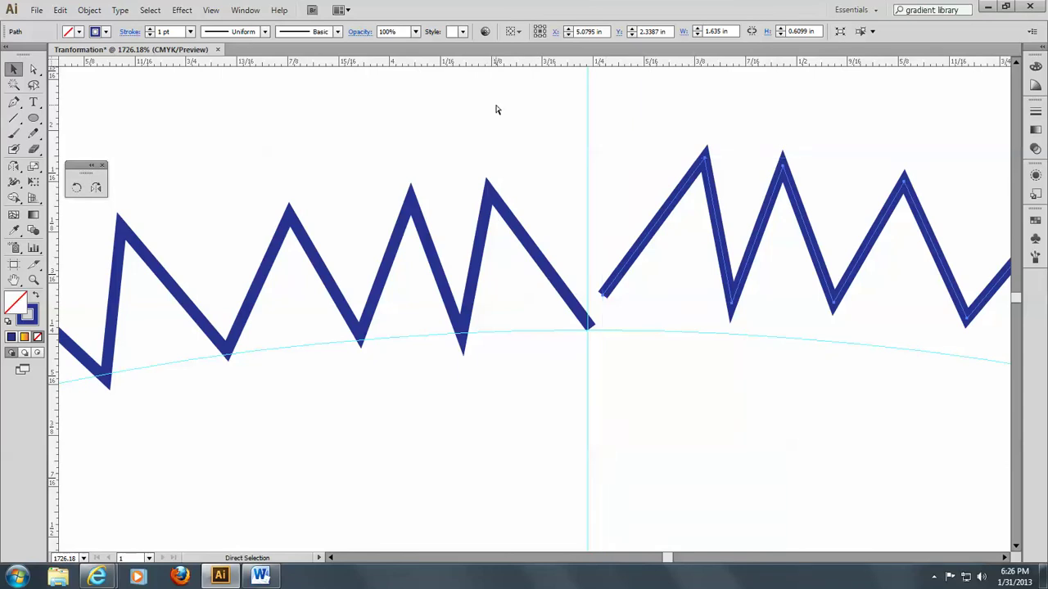
{"action": "key", "text": "ctrl+z"}
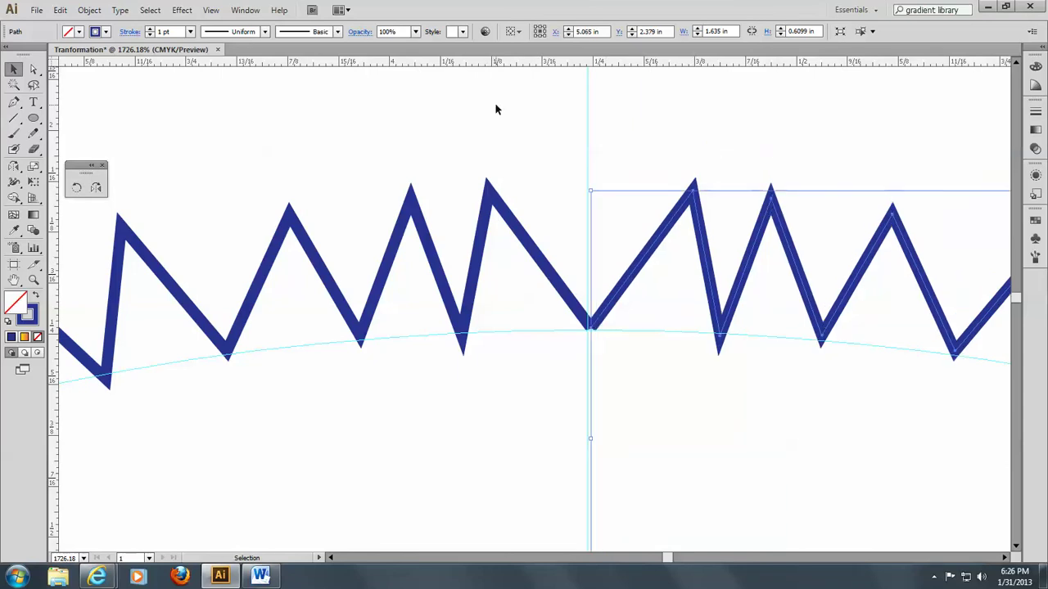
{"action": "left_click", "coordinate": [562, 366]}
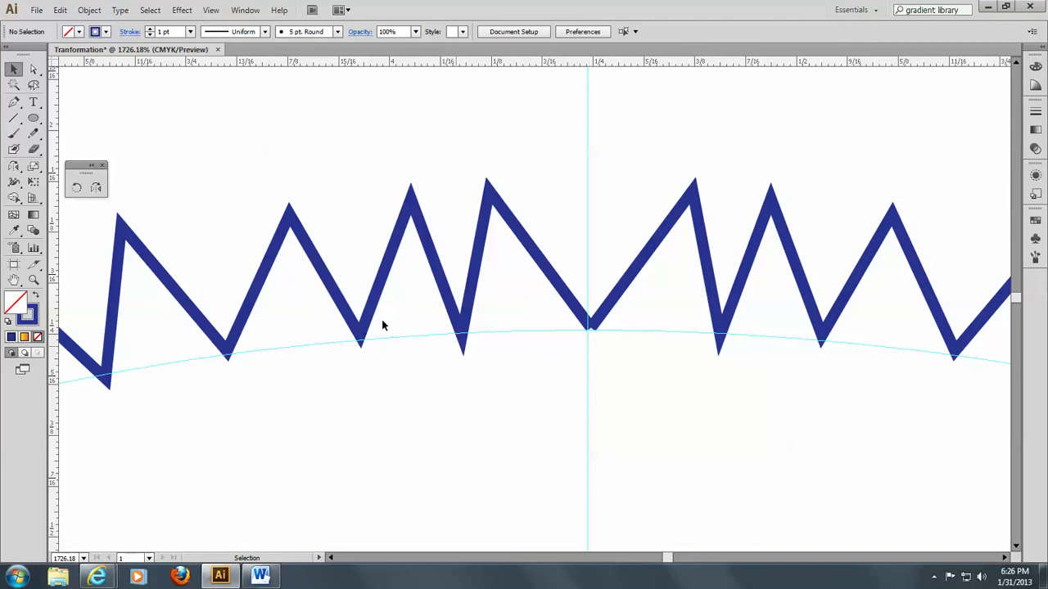
{"action": "left_click", "coordinate": [35, 70]}
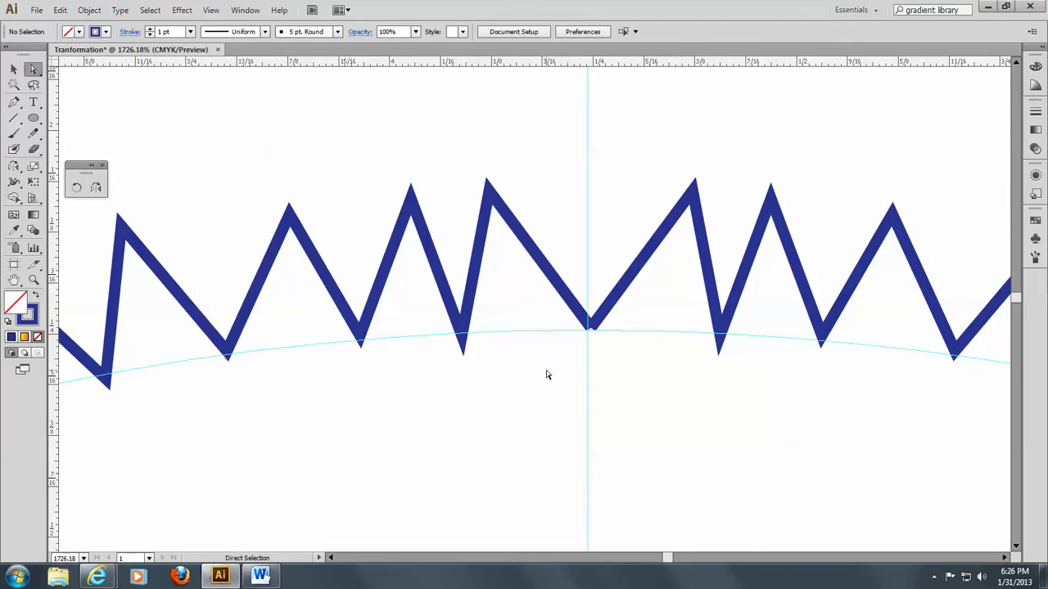
Select the two meeting endpoints and average them to one point on both axes.
{"action": "left_click_drag", "start_coordinate": [566, 362], "coordinate": [609, 313]}
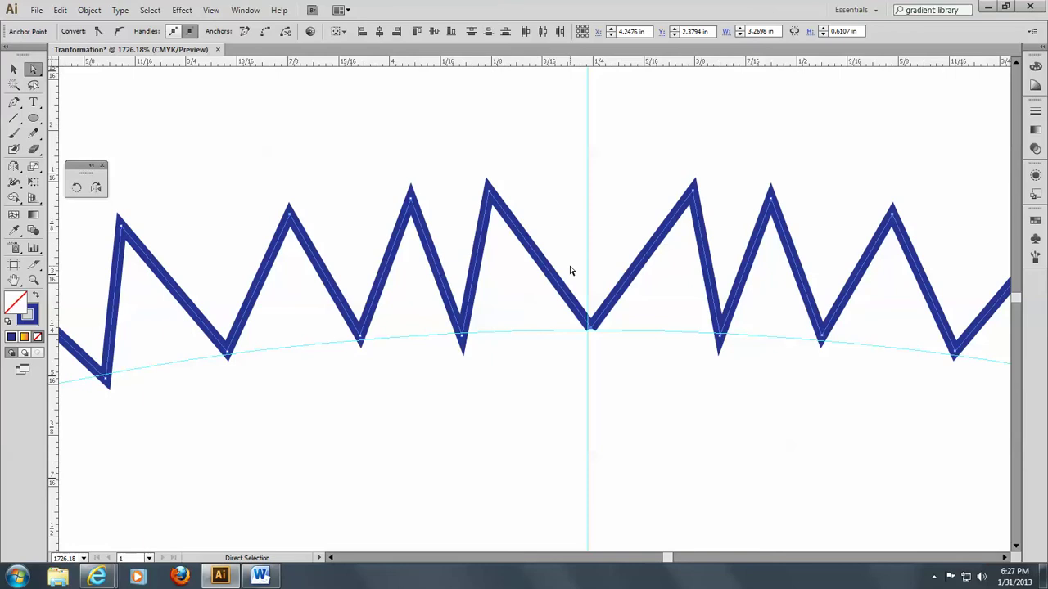
{"action": "left_click", "coordinate": [92, 13]}
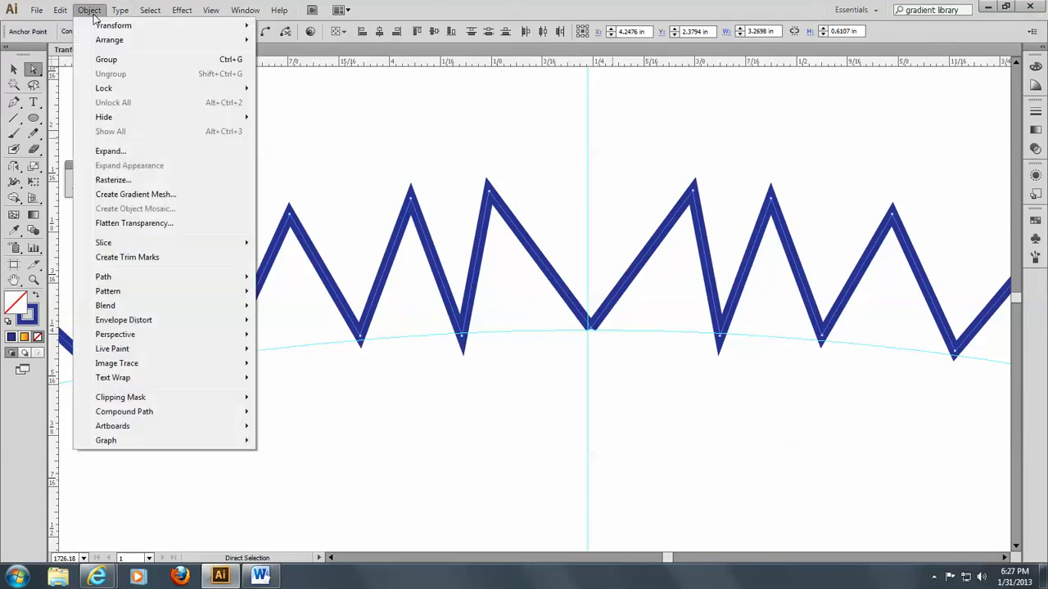
{"action": "mouse_move", "coordinate": [131, 278]}
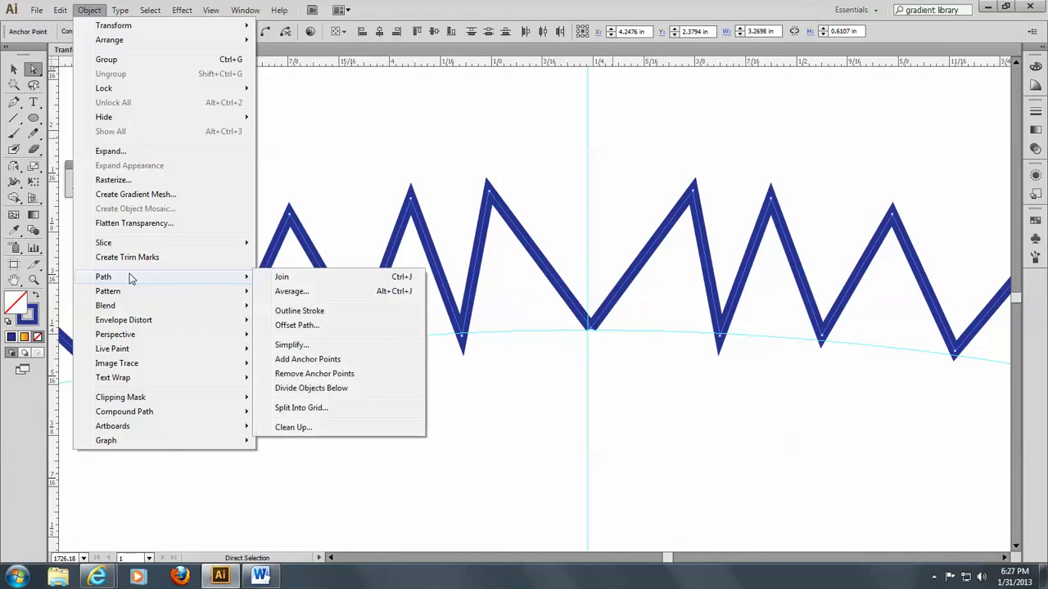
{"action": "left_click", "coordinate": [292, 293]}
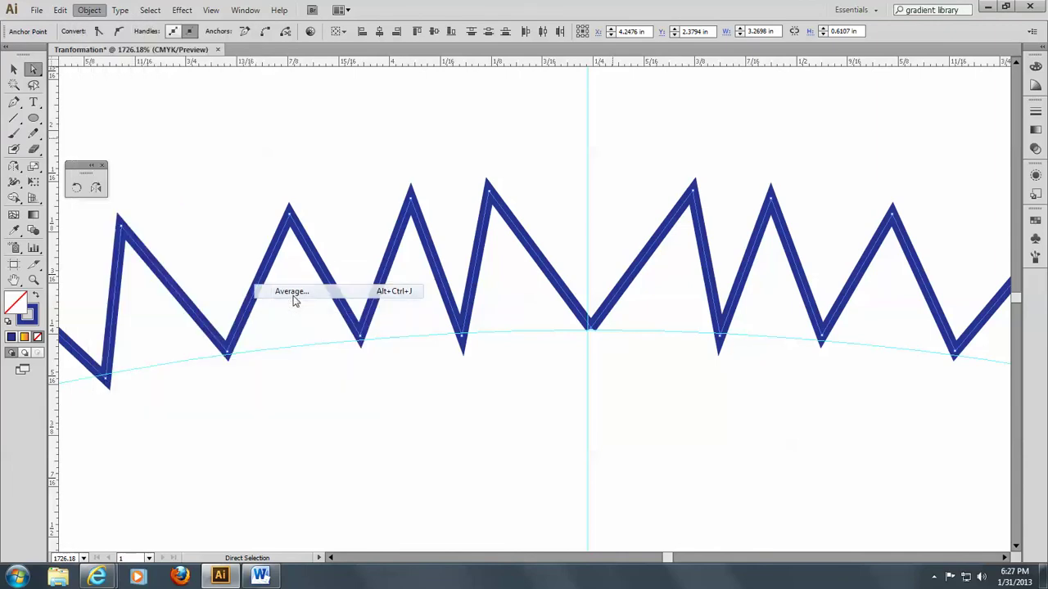
{"action": "left_click", "coordinate": [490, 331]}
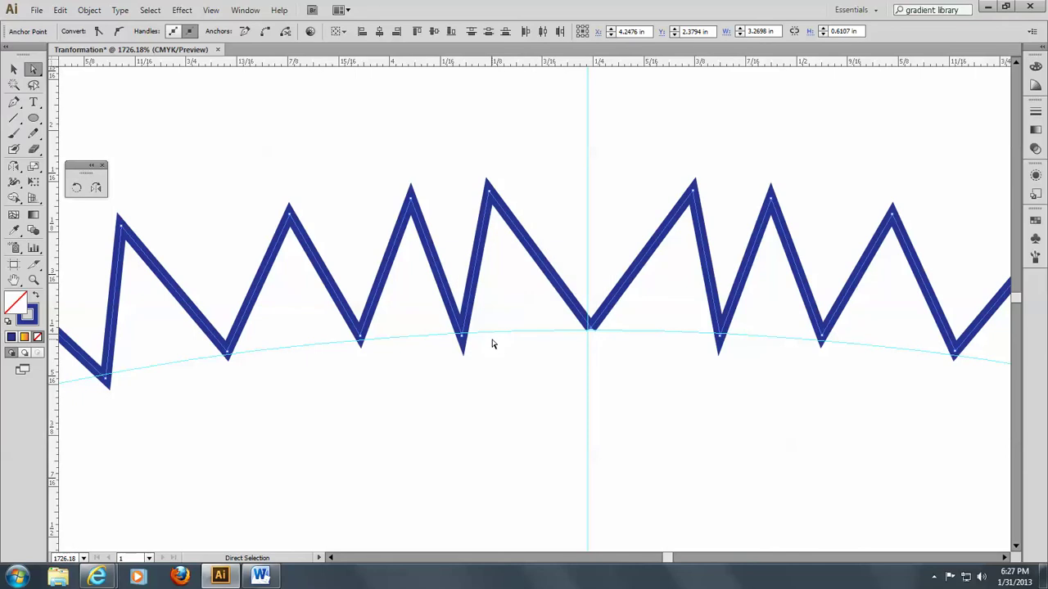
Join the two halves into one path with Object > Path > Join and fit the artboard in view.
{"action": "left_click", "coordinate": [93, 13]}
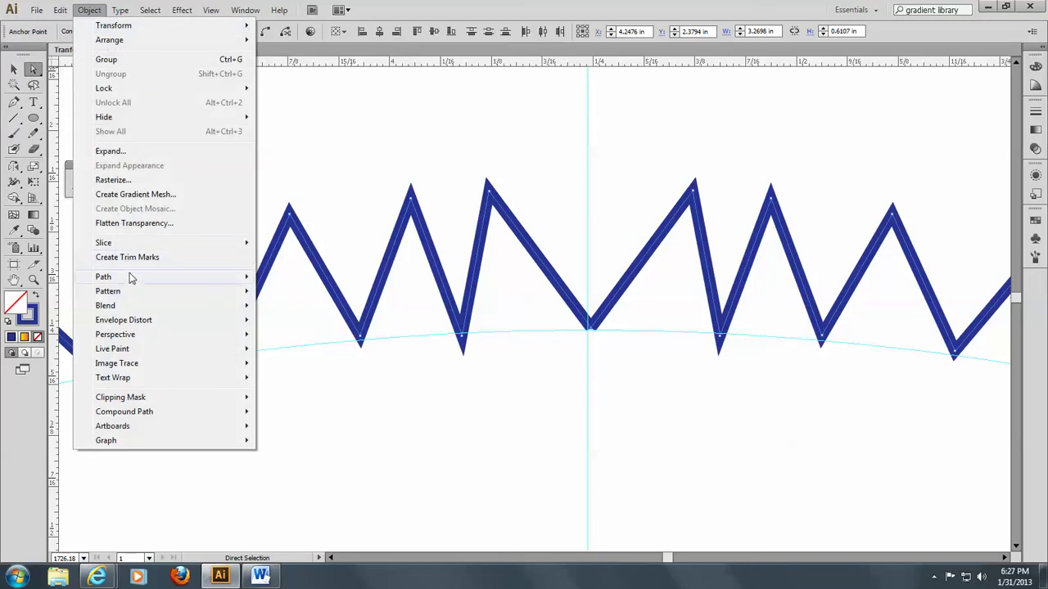
{"action": "mouse_move", "coordinate": [130, 279]}
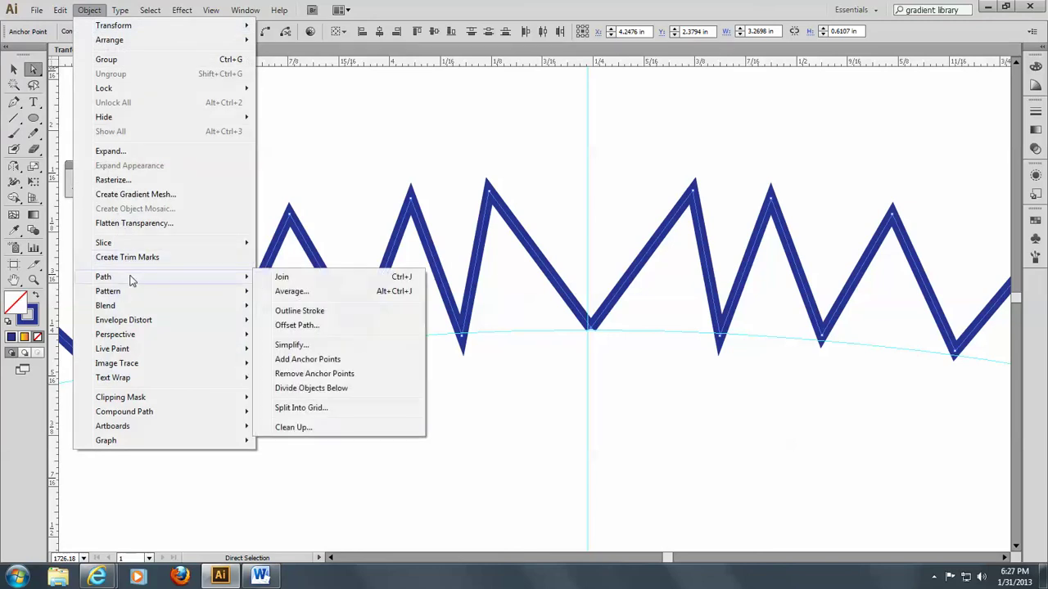
{"action": "left_click", "coordinate": [281, 278]}
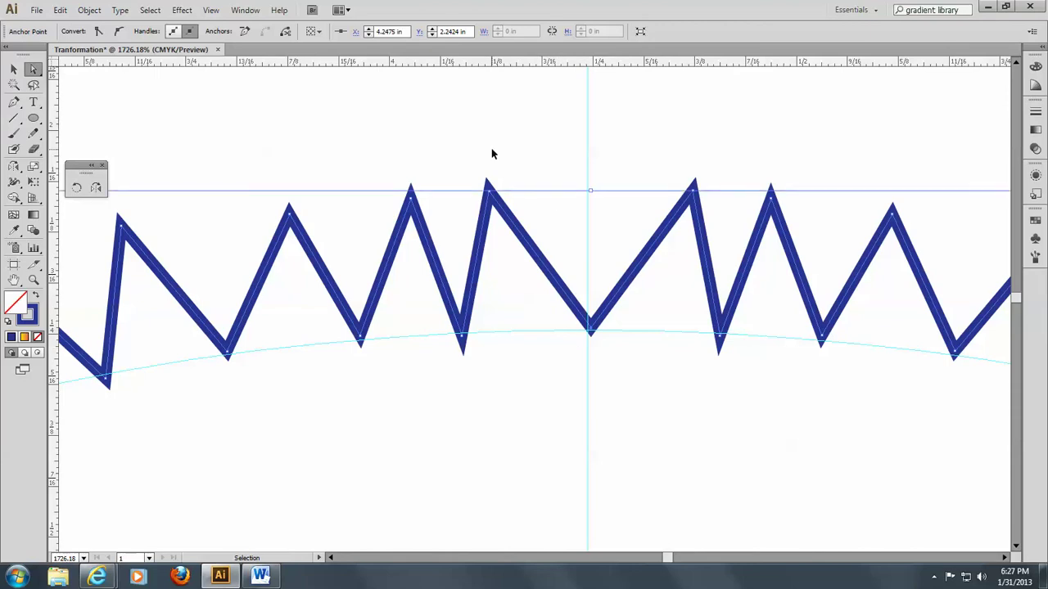
{"action": "key", "text": "ctrl+0"}
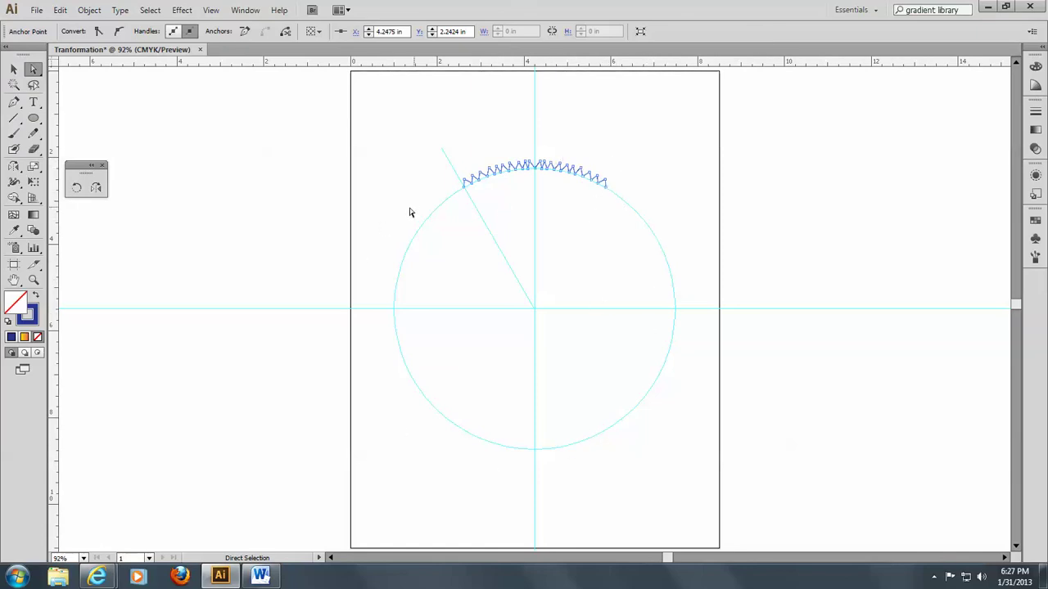
Marquee-select the whole joined zigzag path, ready for rotation.
{"action": "left_click", "coordinate": [13, 71]}
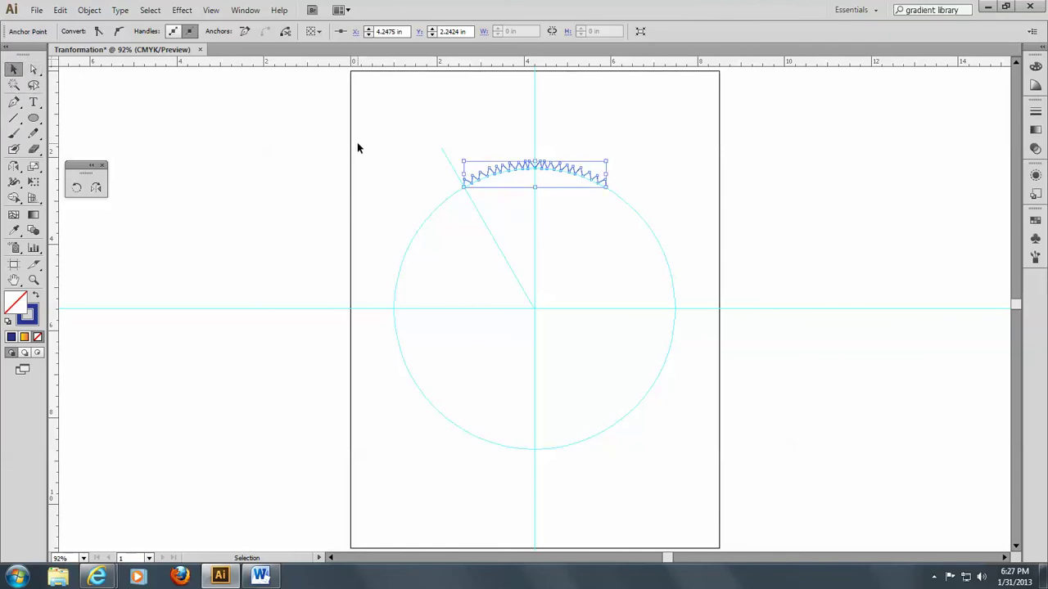
{"action": "left_click", "coordinate": [413, 130]}
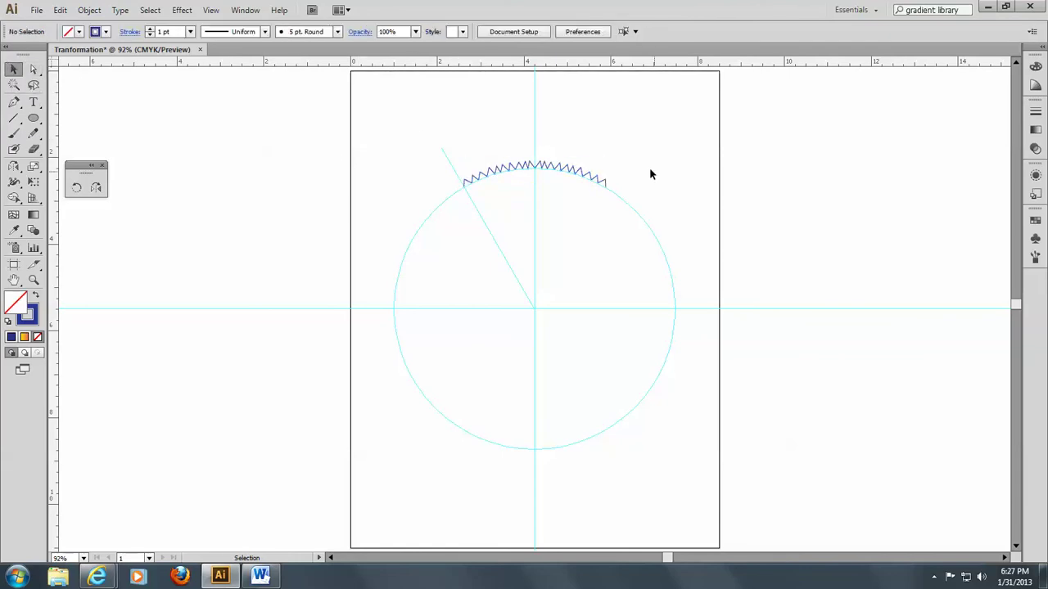
{"action": "left_click_drag", "start_coordinate": [418, 131], "coordinate": [630, 202]}
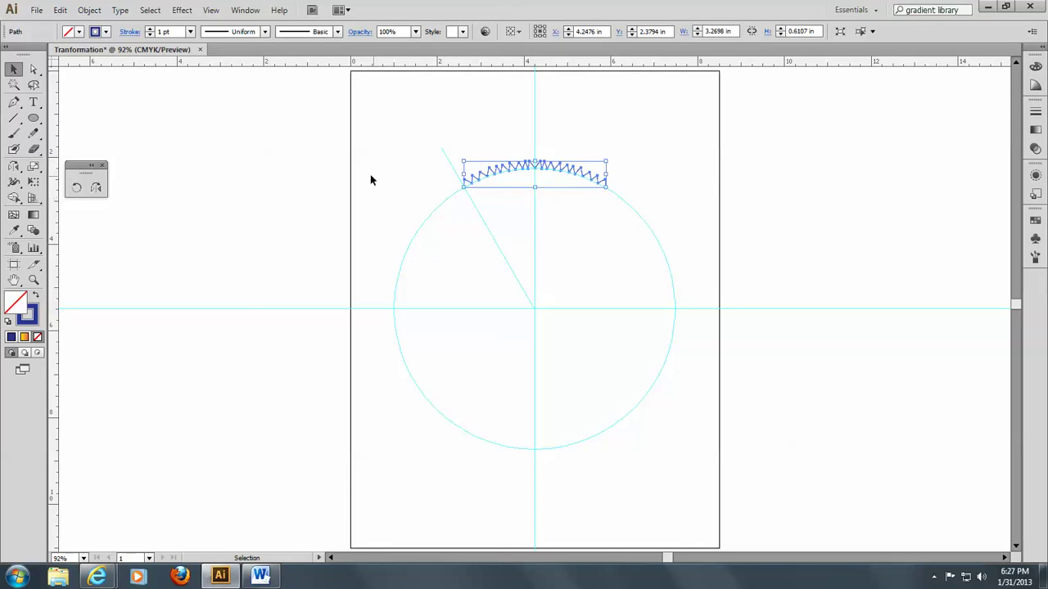
{"action": "left_click", "coordinate": [75, 188]}
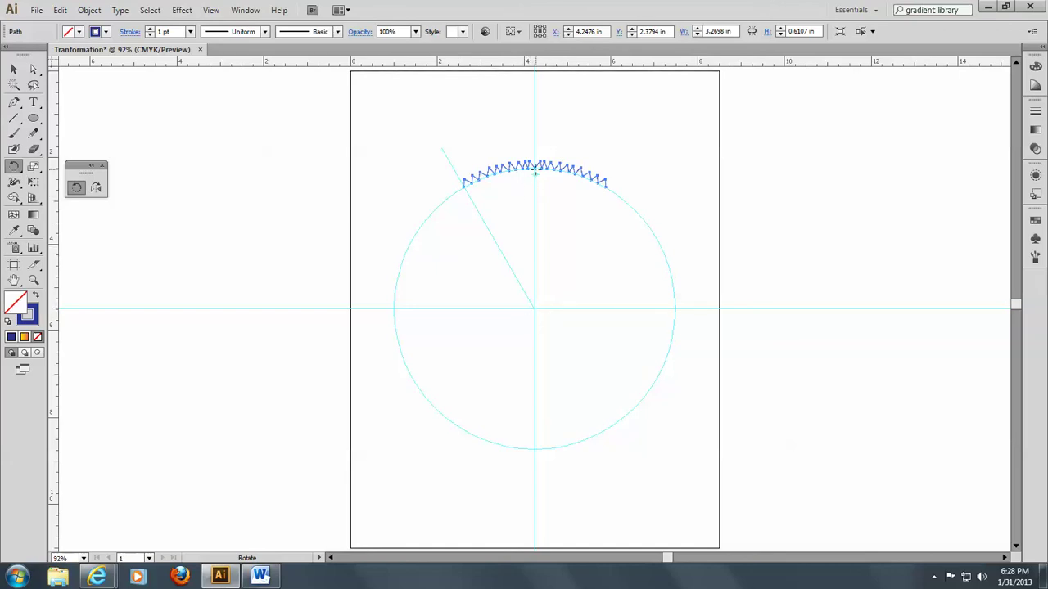
Try a 60° rotated copy around the circle's centre, undo it, then repeat the transform with Ctrl+D.
{"action": "left_click", "coordinate": [534, 309], "text": "alt"}
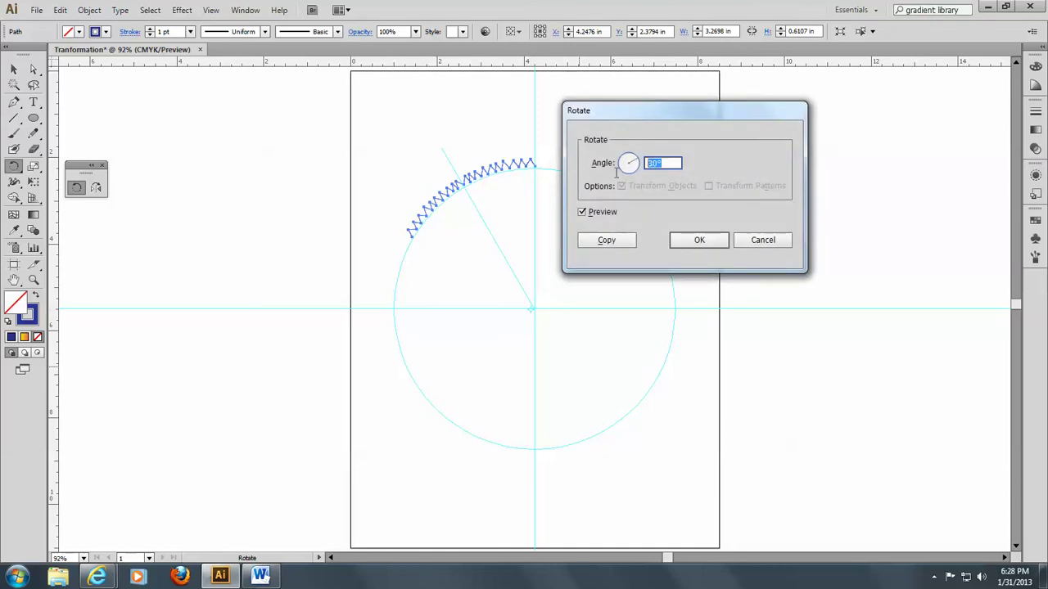
{"action": "type", "text": "60"}
{"action": "left_click", "coordinate": [606, 241]}
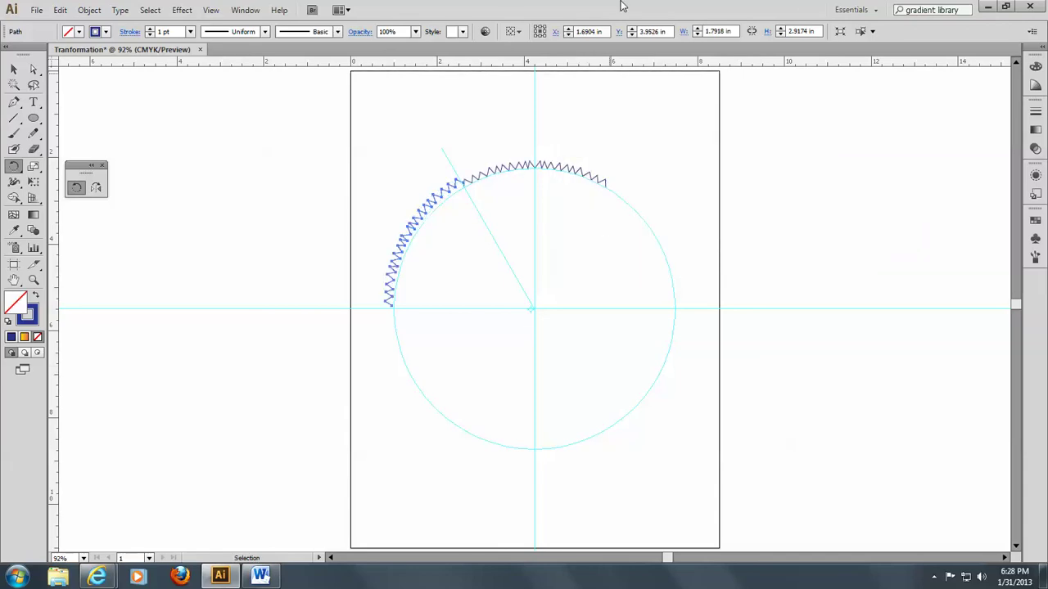
{"action": "key", "text": "ctrl+z"}
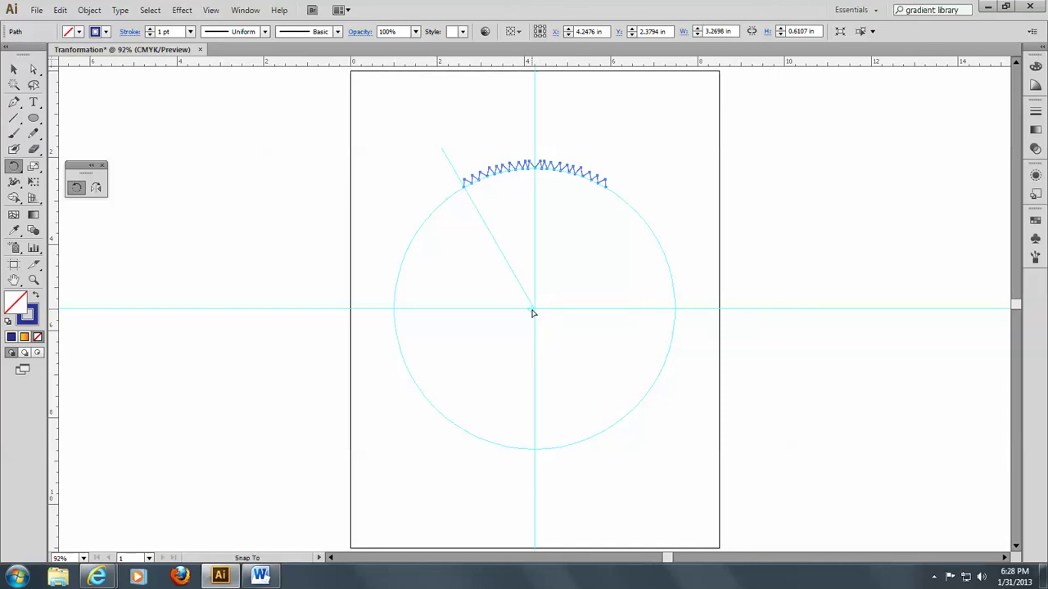
{"action": "key", "text": "ctrl+d"}
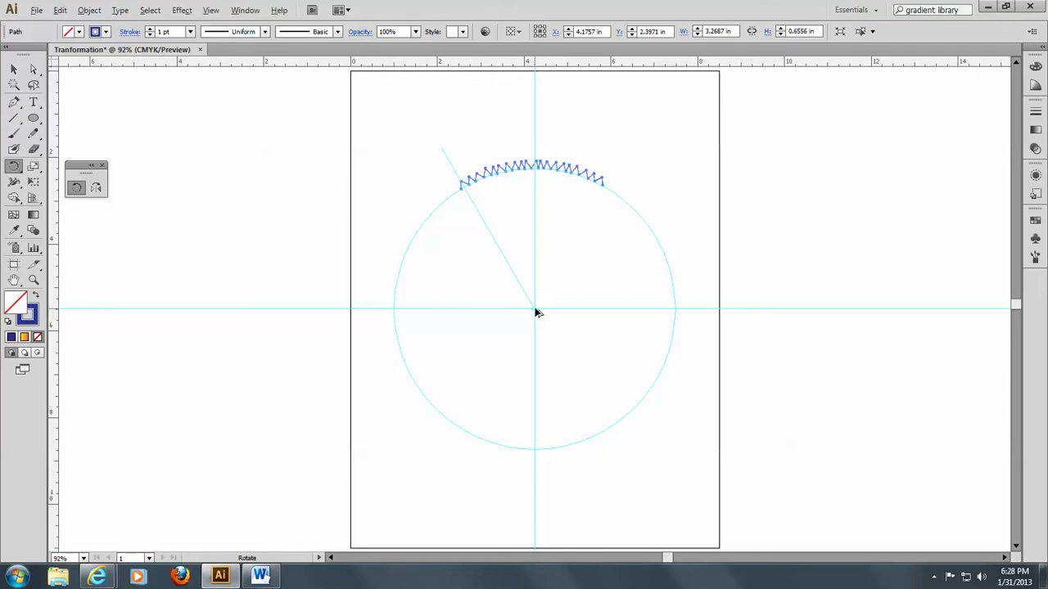
Set the rotation origin at the circle's centre and reselect the top zigzag arc for rotating.
{"action": "key", "text": "alt"}
{"action": "key", "text": "alt"}
{"action": "key", "text": "alt"}
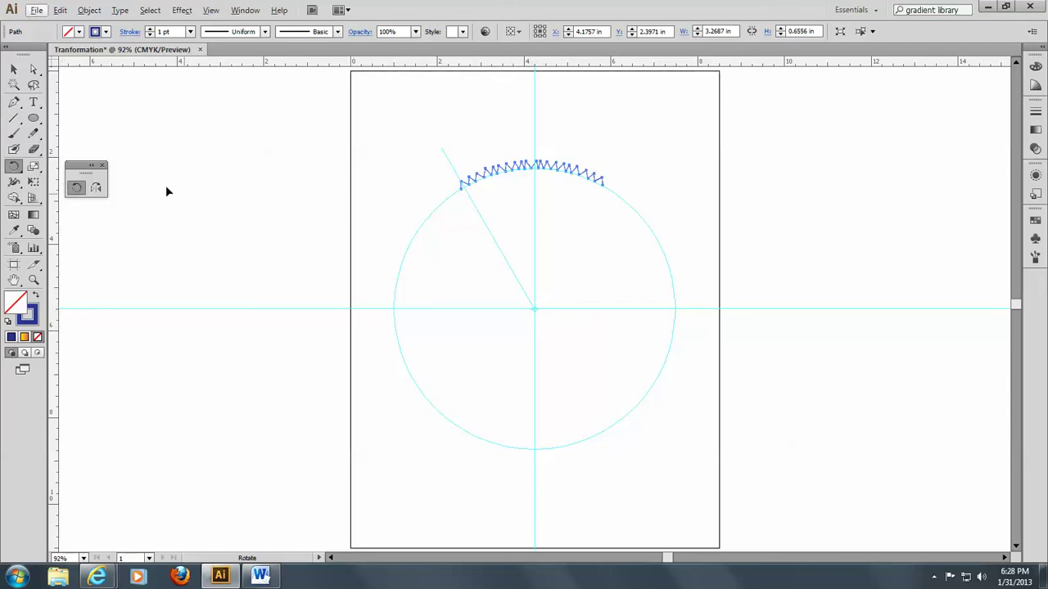
{"action": "left_click", "coordinate": [76, 188]}
{"action": "left_click", "coordinate": [532, 309]}
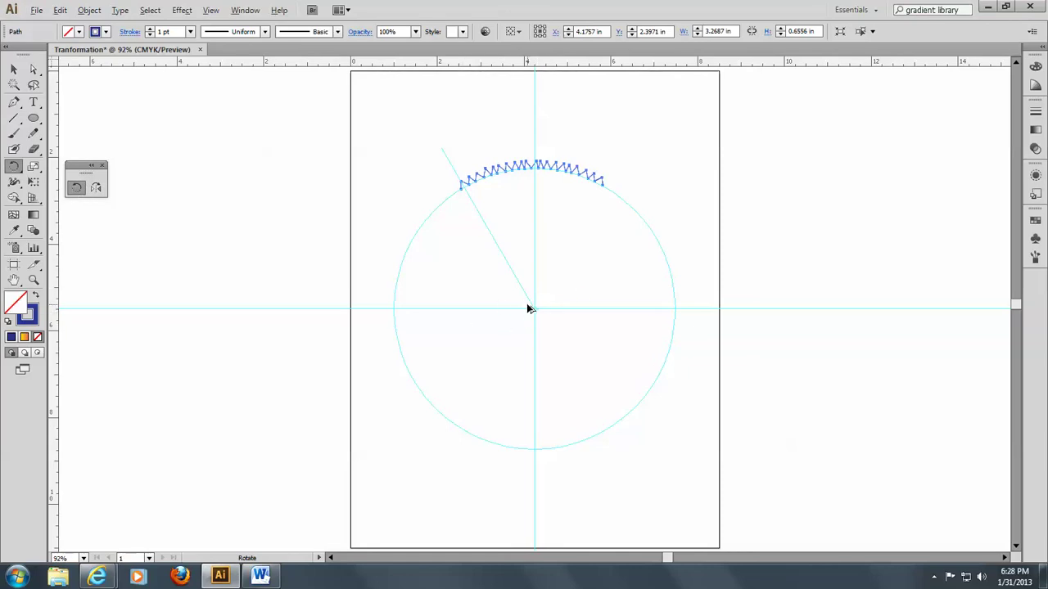
{"action": "key", "text": "alt"}
{"action": "left_click", "coordinate": [73, 187]}
{"action": "left_click", "coordinate": [13, 68]}
{"action": "left_click", "coordinate": [369, 130]}
{"action": "left_click_drag", "start_coordinate": [408, 131], "coordinate": [643, 217]}
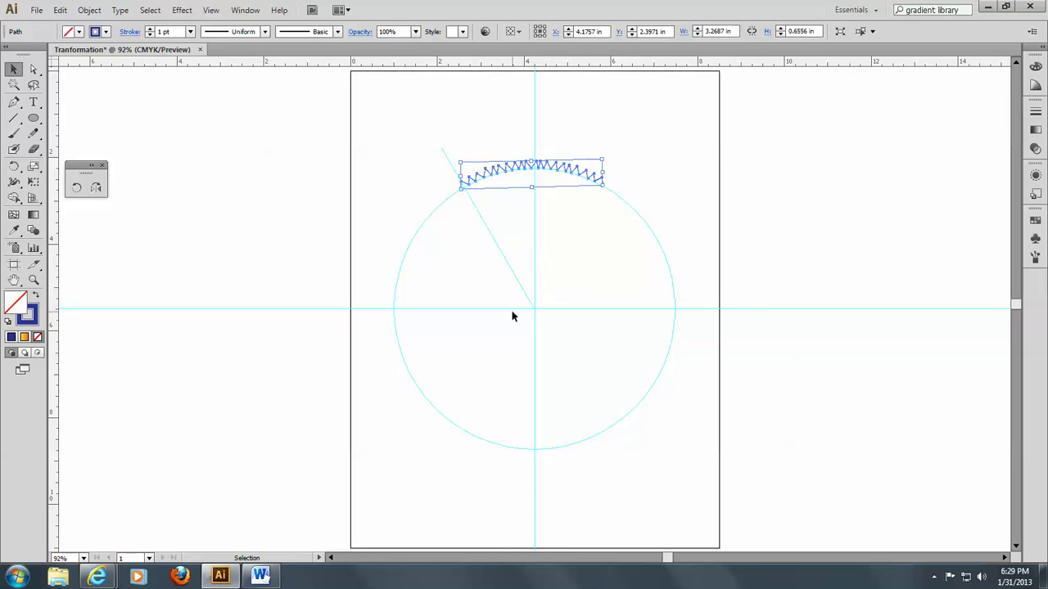
{"action": "left_click", "coordinate": [76, 187]}
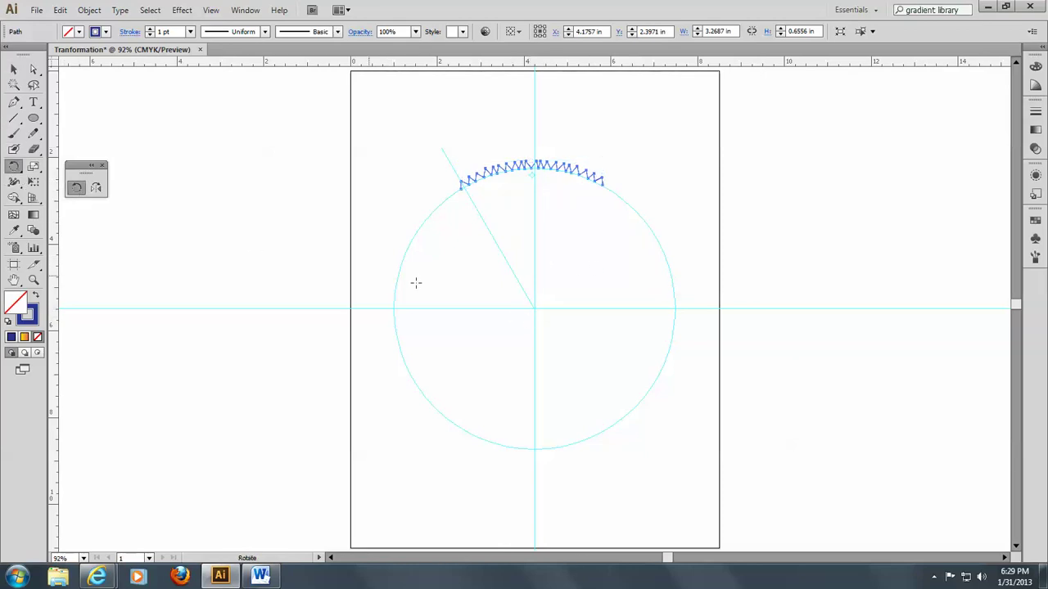
Copy the zigzag arc at 60° around the circle centre, repeat with Ctrl+D to finish the ring, then deselect.
{"action": "left_click", "coordinate": [536, 309], "text": "alt"}
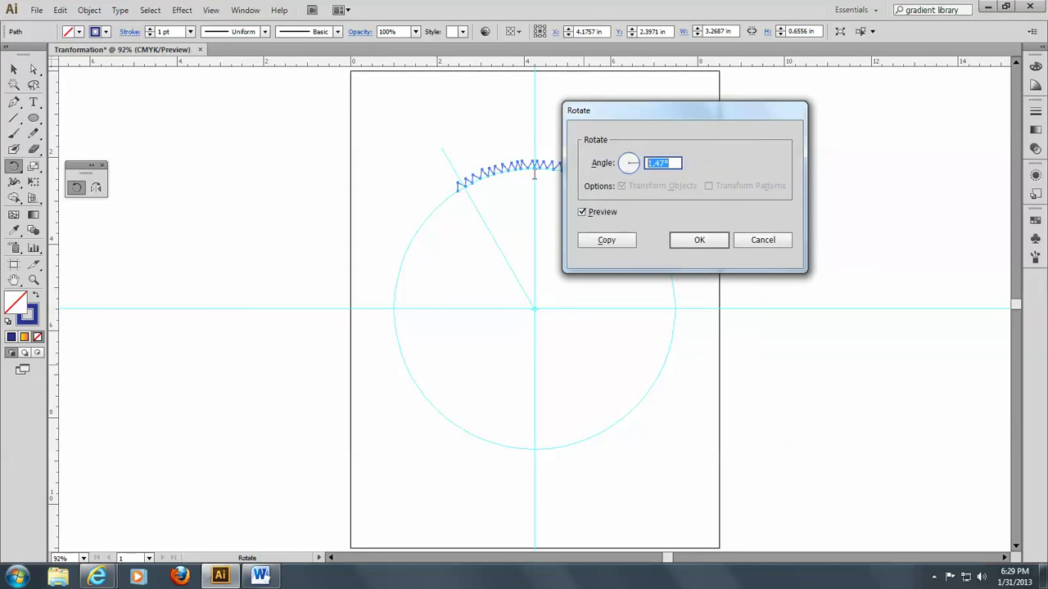
{"action": "type", "text": "60"}
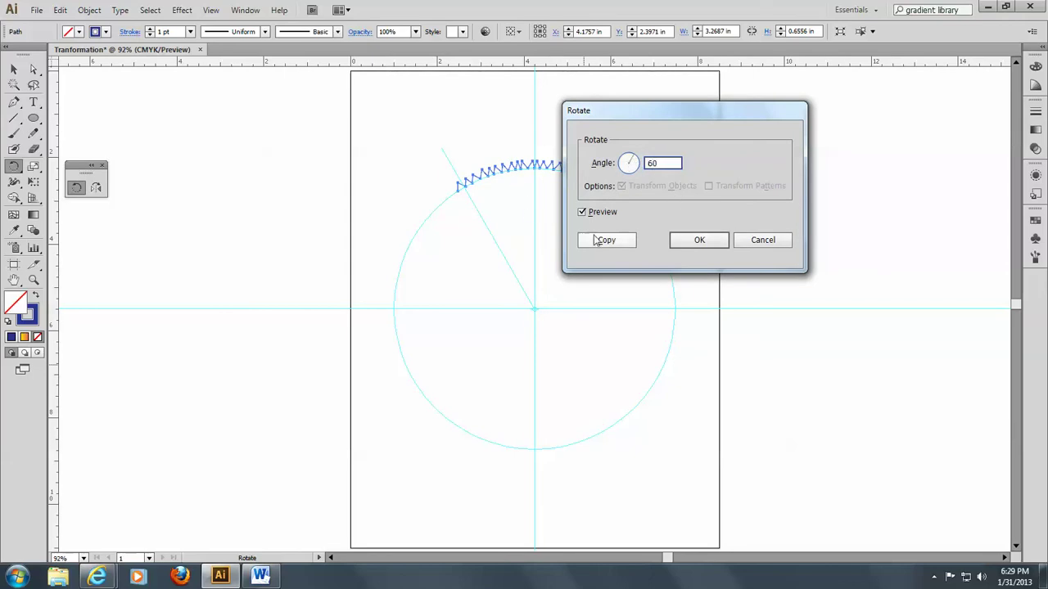
{"action": "left_click", "coordinate": [606, 240]}
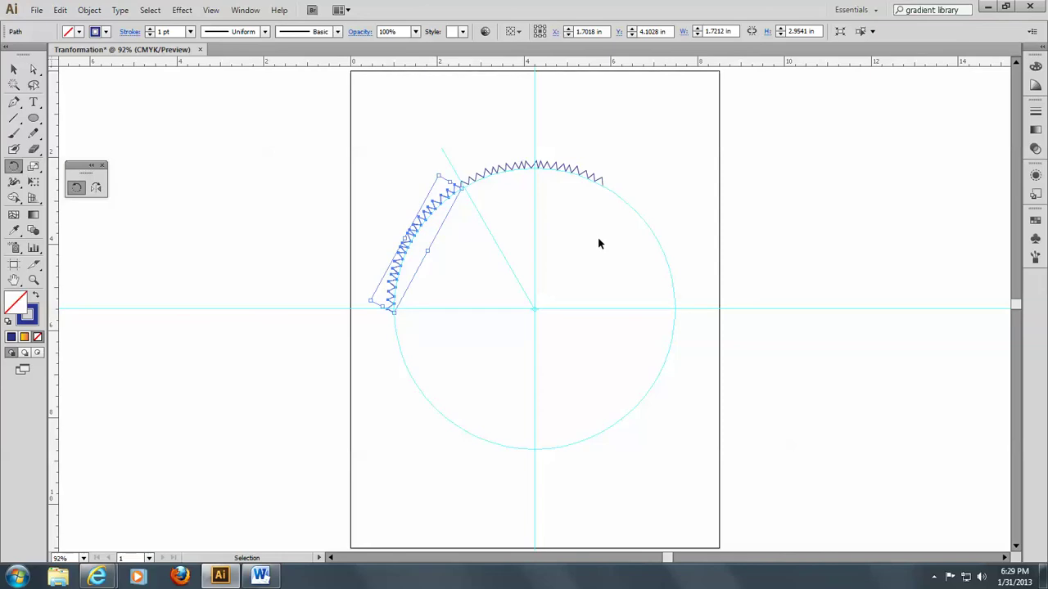
{"action": "key", "text": "ctrl+d"}
{"action": "key", "text": "ctrl+d"}
{"action": "key", "text": "ctrl+d"}
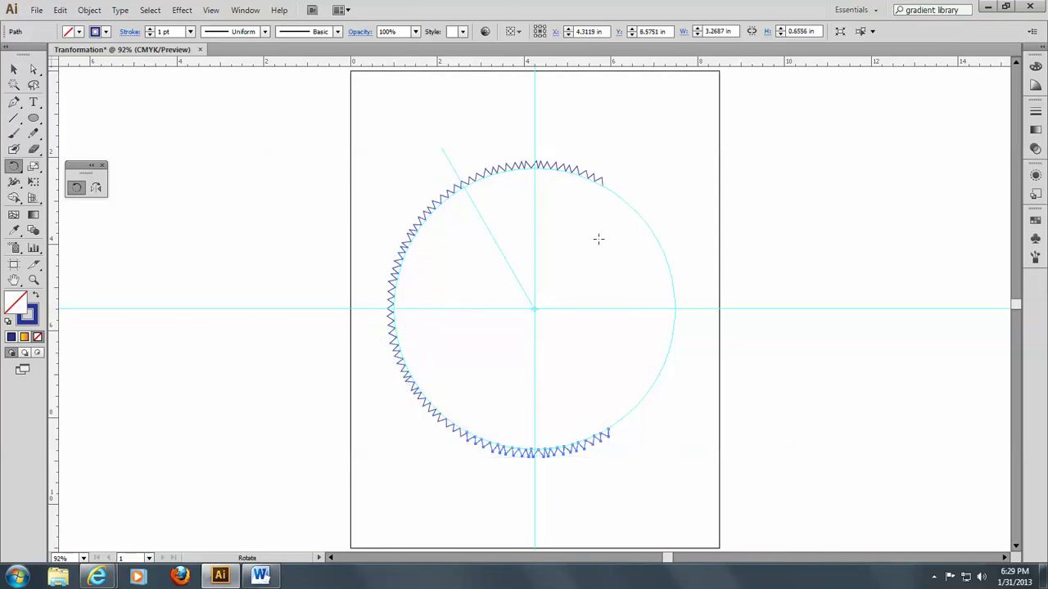
{"action": "key", "text": "ctrl+d"}
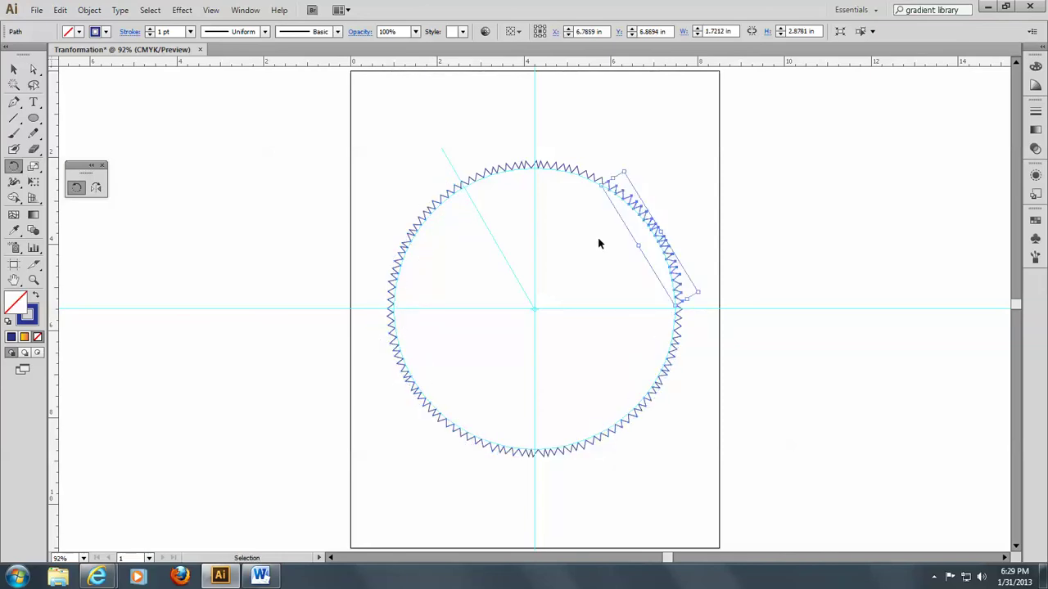
{"action": "left_click", "coordinate": [598, 238], "text": "ctrl"}
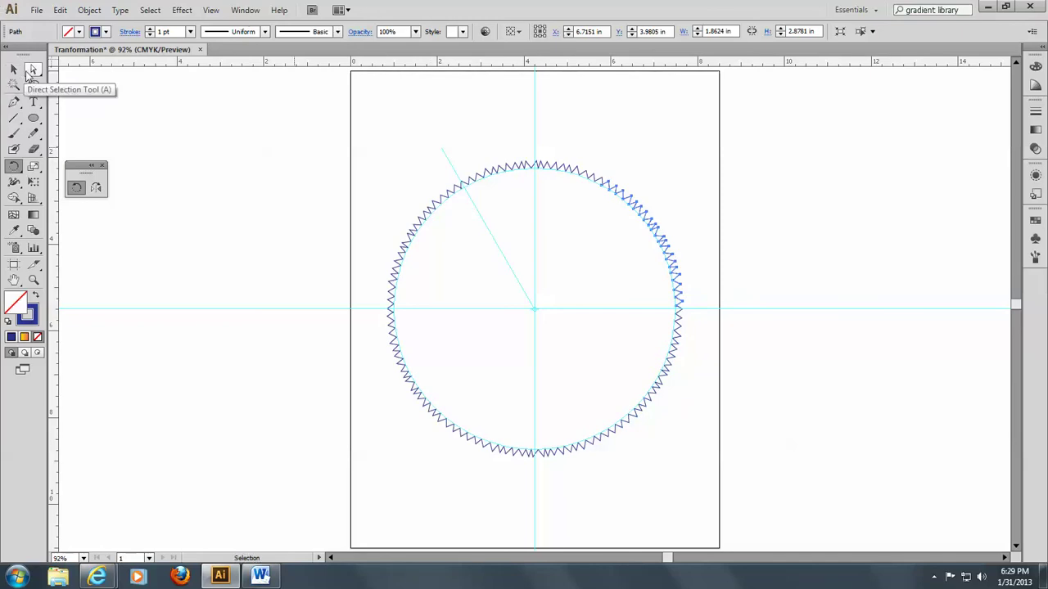
{"action": "left_click", "coordinate": [33, 69]}
{"action": "left_click", "coordinate": [172, 142]}
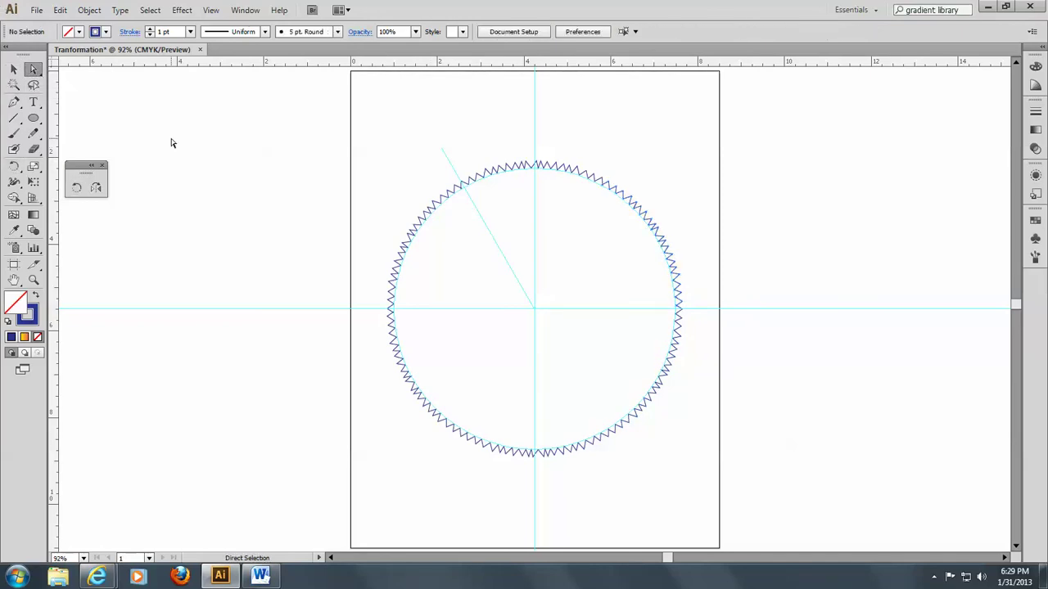
Select the top zigzag arc and marquee-zoom twice onto the seam where two arcs overlap.
{"action": "left_click", "coordinate": [34, 280]}
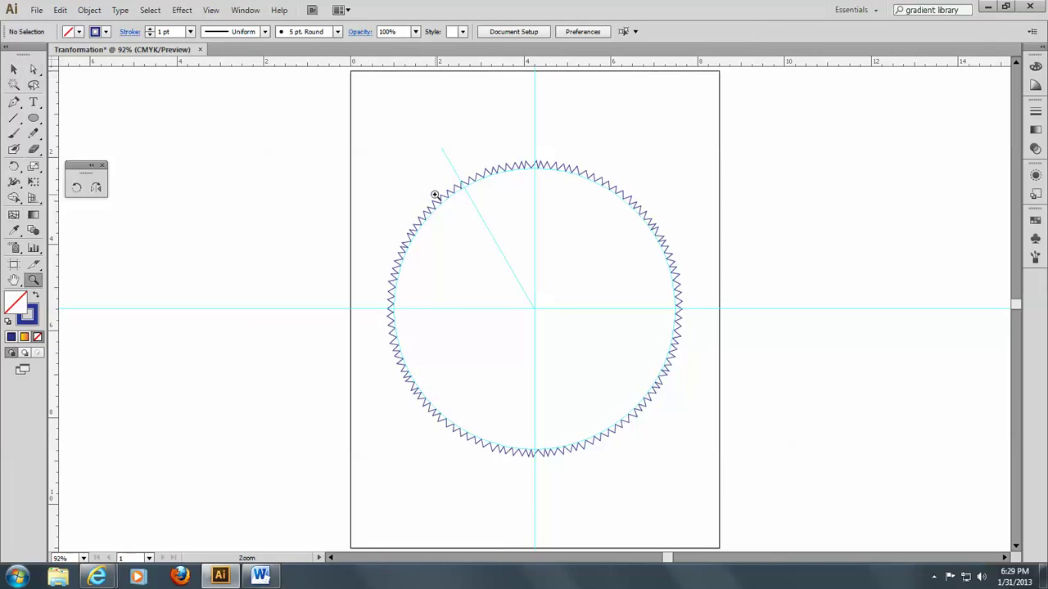
{"action": "left_click", "coordinate": [13, 70]}
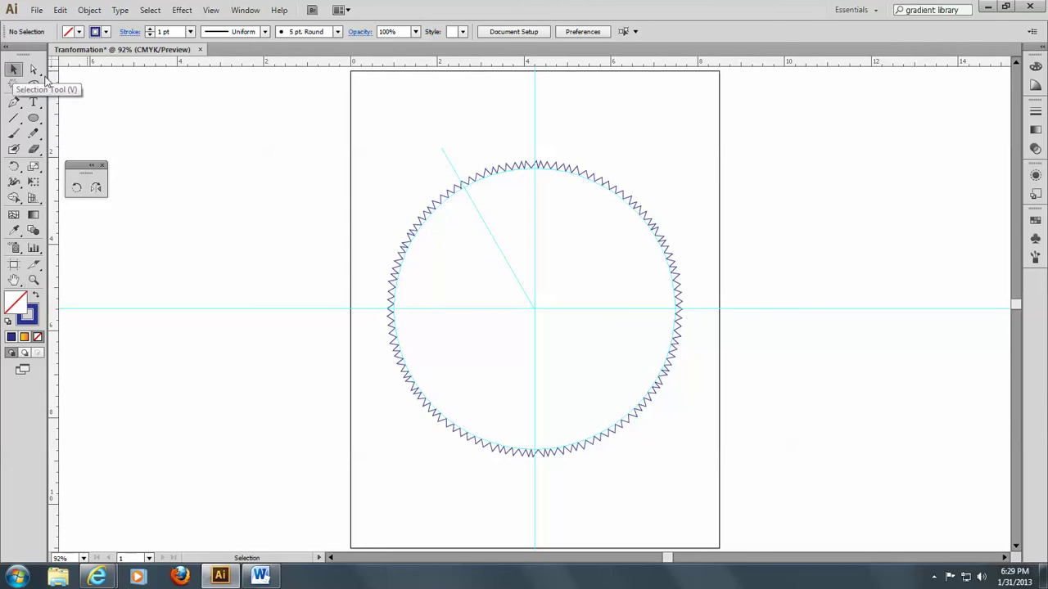
{"action": "left_click", "coordinate": [593, 182]}
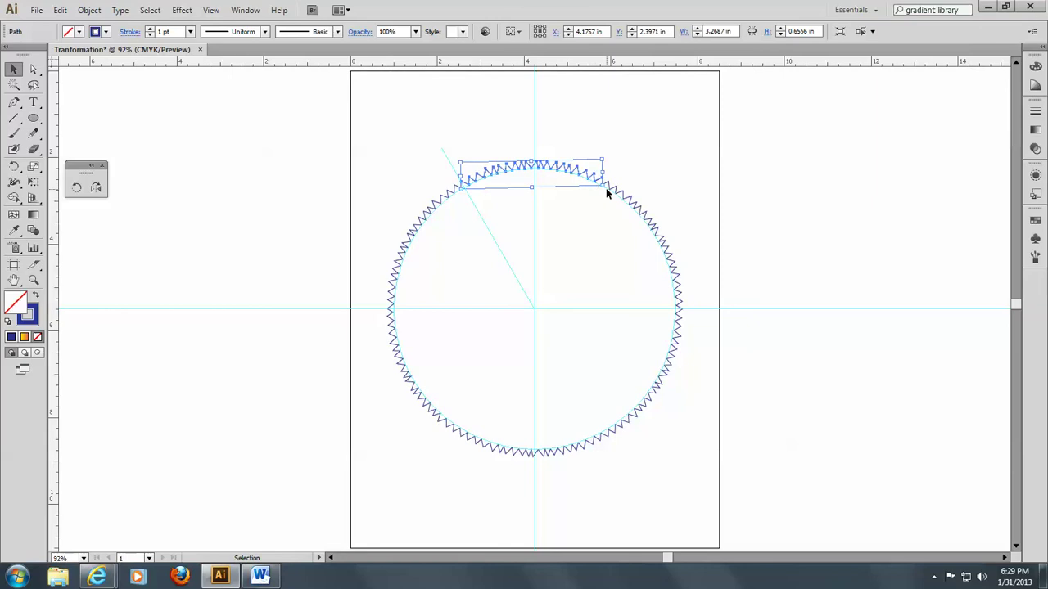
{"action": "left_click", "coordinate": [34, 280]}
{"action": "left_click_drag", "start_coordinate": [586, 152], "coordinate": [679, 242]}
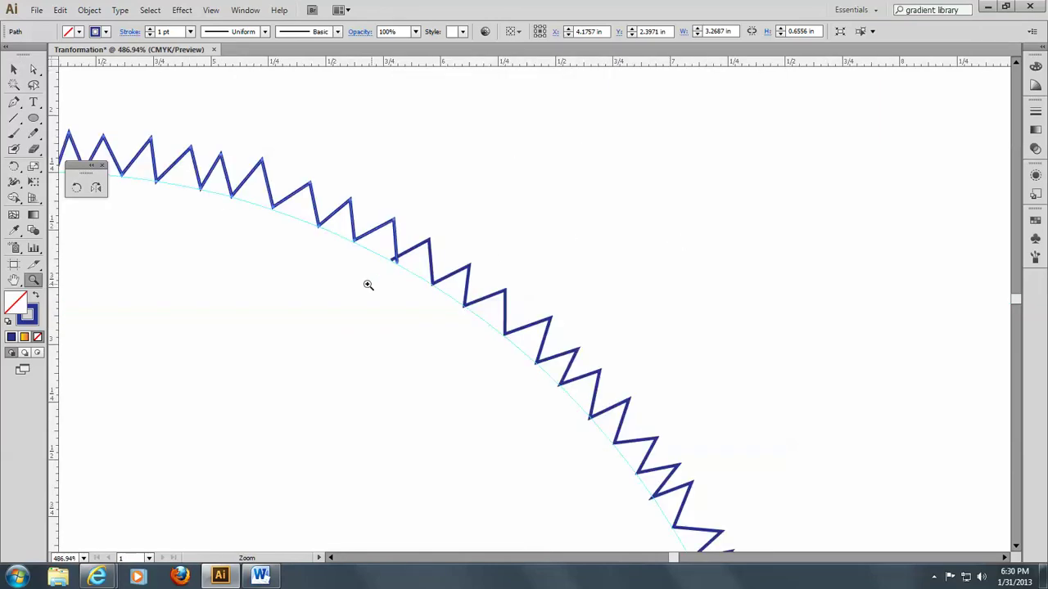
{"action": "left_click", "coordinate": [33, 70]}
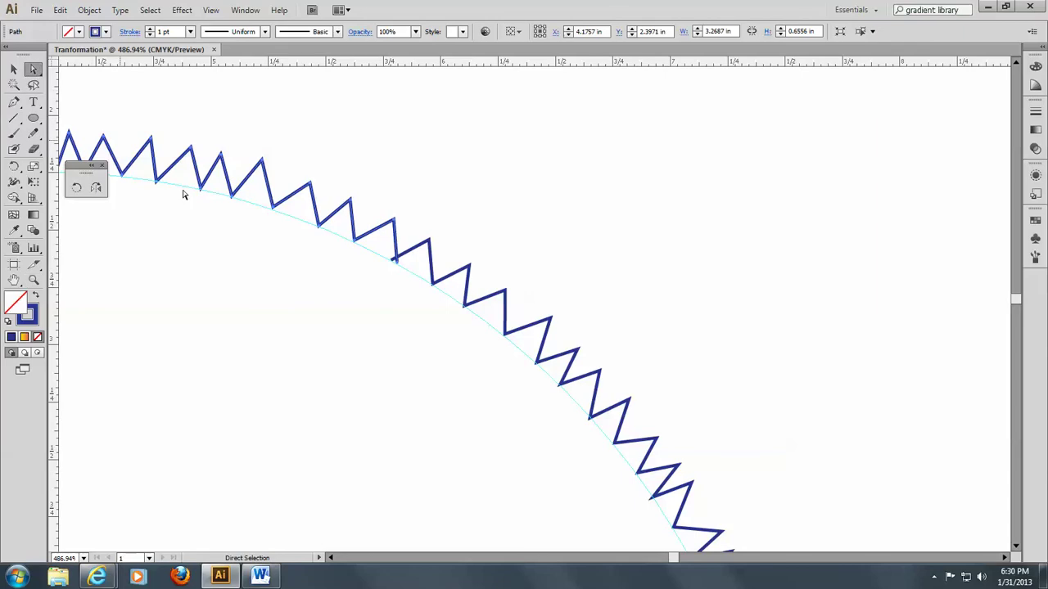
{"action": "left_click", "coordinate": [377, 283]}
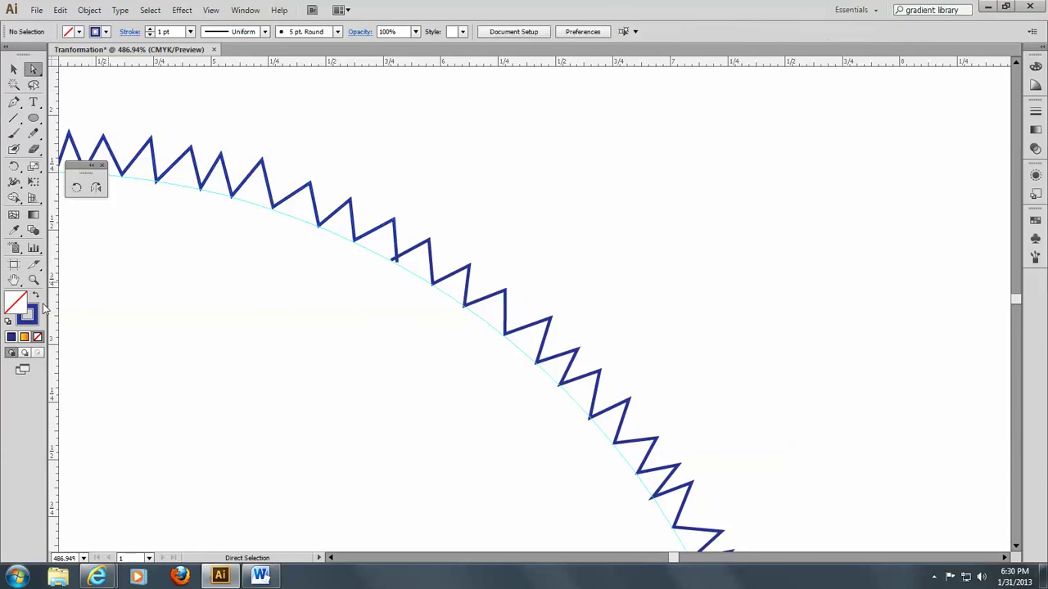
{"action": "left_click", "coordinate": [33, 279]}
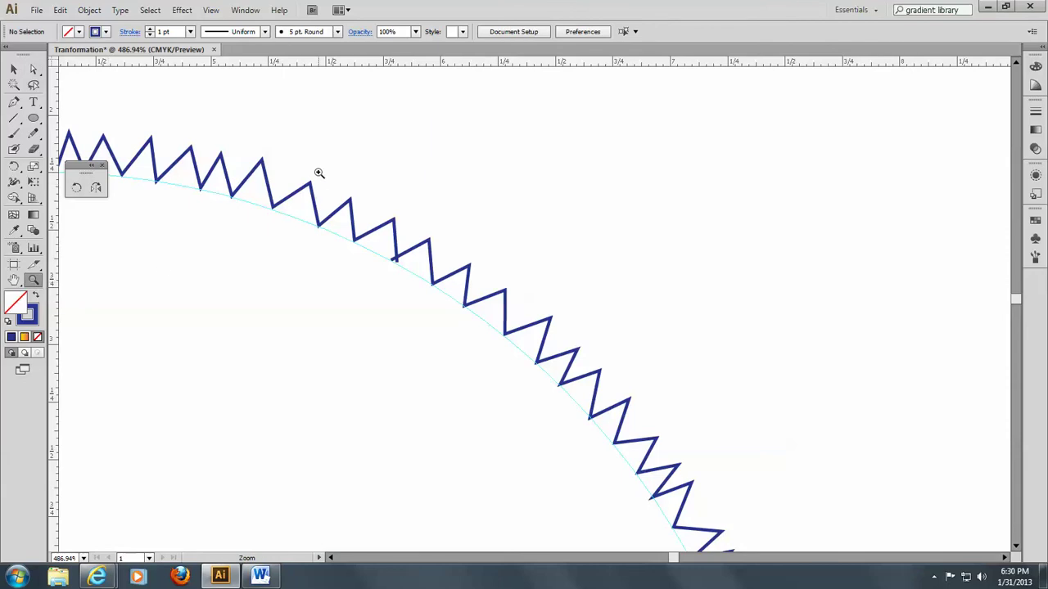
{"action": "left_click_drag", "start_coordinate": [319, 172], "coordinate": [468, 330]}
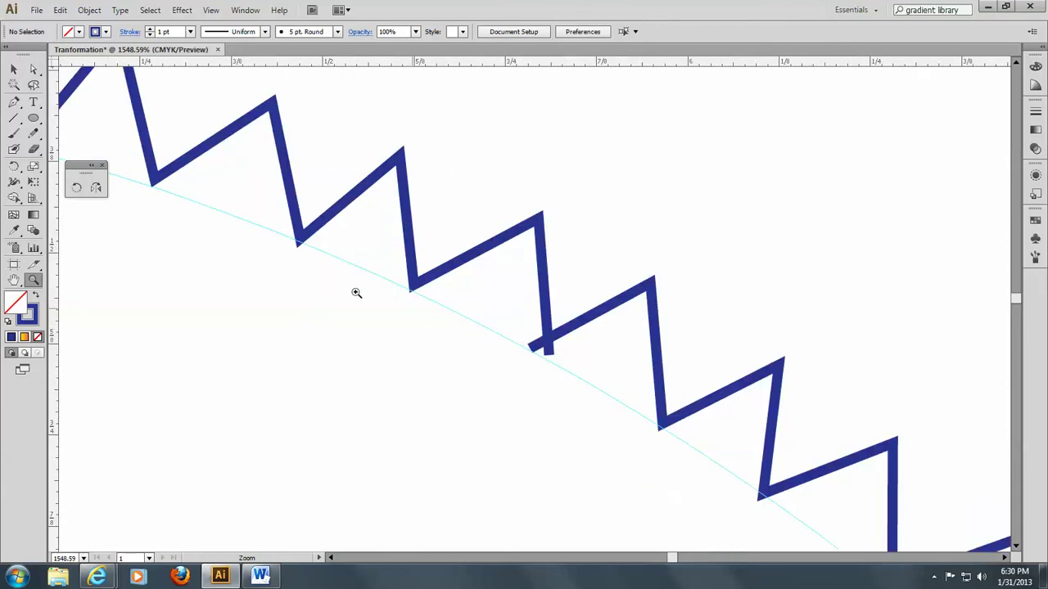
Average the two overlapping end anchors at this seam on both axes with Ctrl+Alt+J.
{"action": "left_click", "coordinate": [33, 68]}
{"action": "left_click_drag", "start_coordinate": [515, 363], "coordinate": [574, 335]}
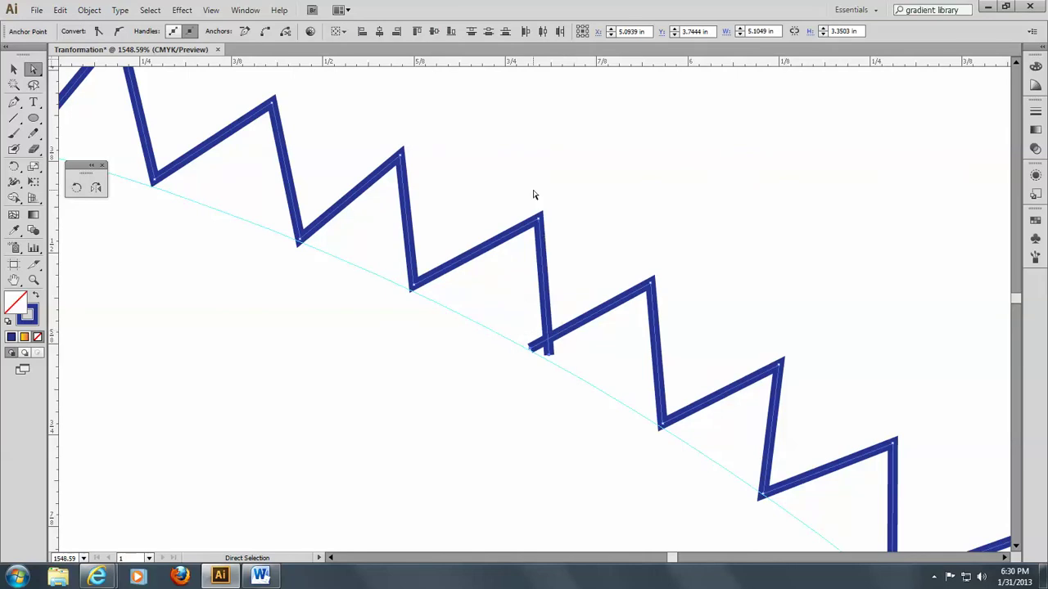
{"action": "key", "text": "ctrl"}
{"action": "key", "text": "ctrl+alt+j"}
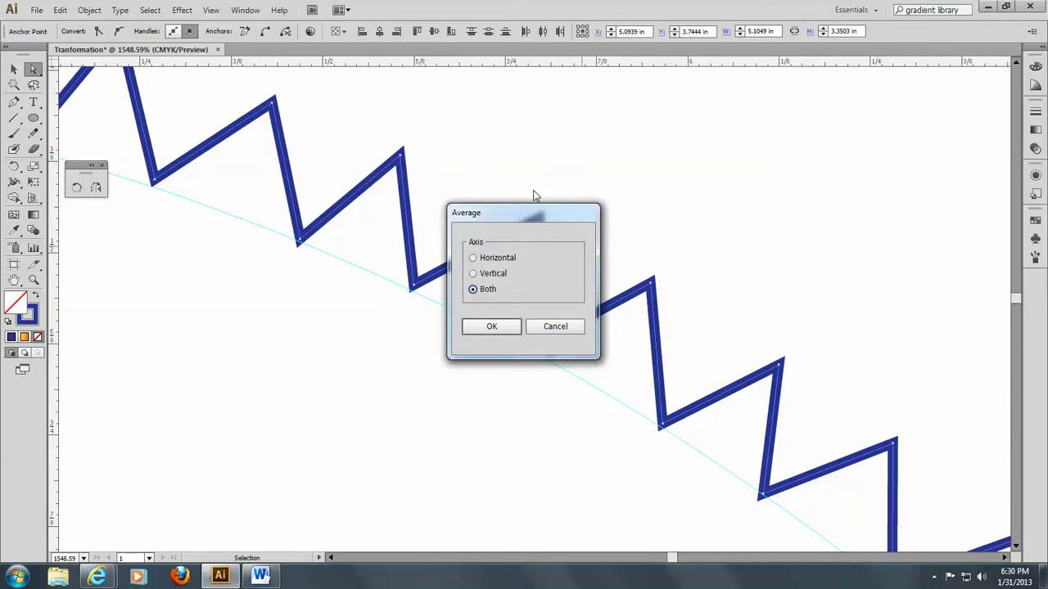
{"action": "left_click", "coordinate": [492, 327]}
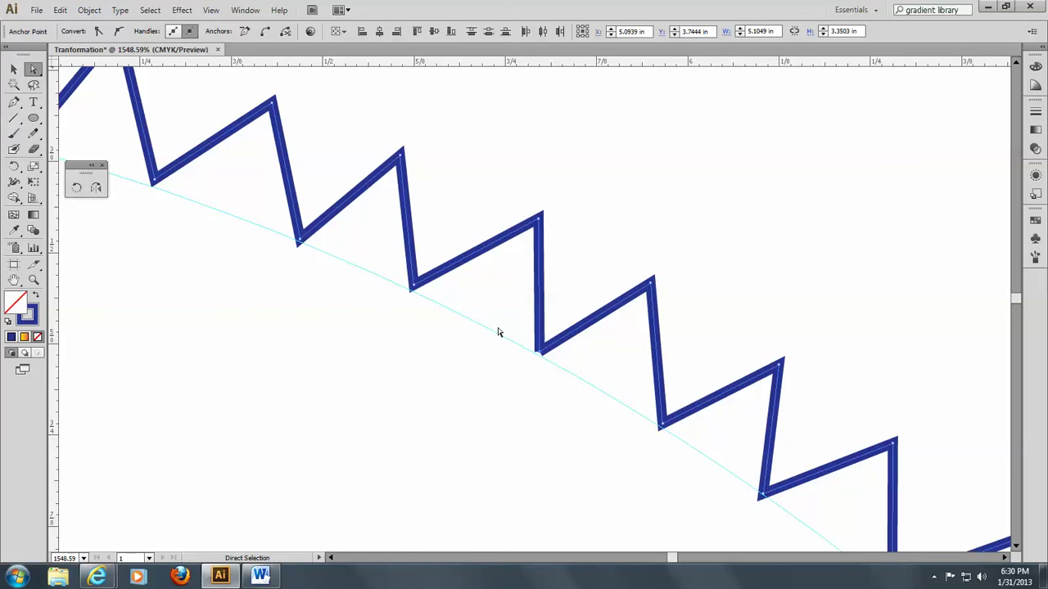
{"action": "key", "text": "ctrl"}
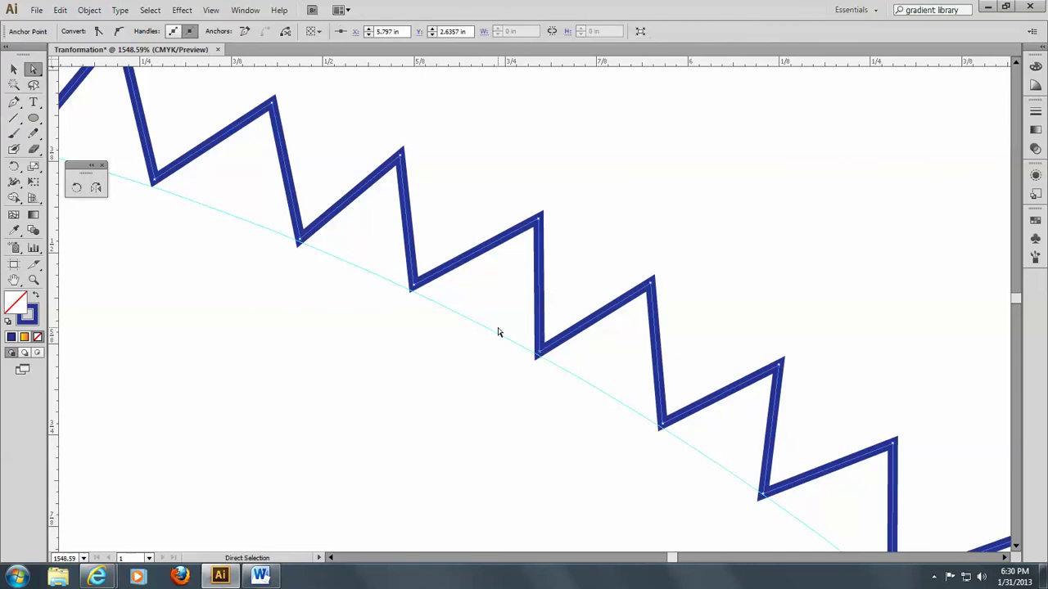
Pan along the zigzag ring toward the next overlapping seam.
{"action": "key", "text": "space"}
{"action": "left_click_drag", "start_coordinate": [627, 493], "coordinate": [210, 498]}
{"action": "left_click_drag", "start_coordinate": [382, 517], "coordinate": [145, 3]}
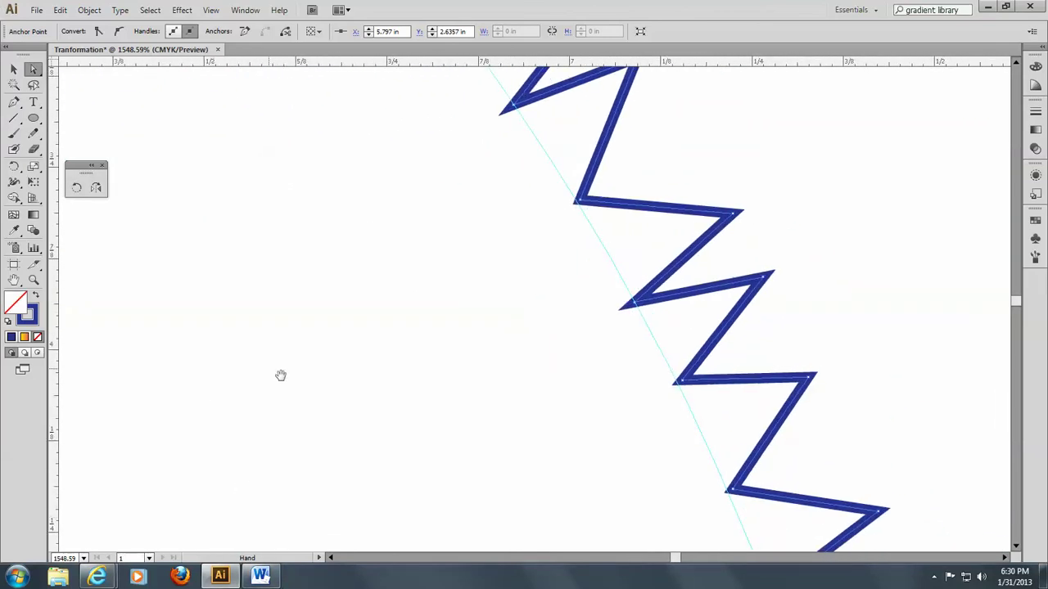
At the next seam, average the crossing end anchors on both axes and join them with Ctrl+J.
{"action": "left_click_drag", "start_coordinate": [456, 496], "coordinate": [304, 91]}
{"action": "left_click_drag", "start_coordinate": [400, 515], "coordinate": [356, 180]}
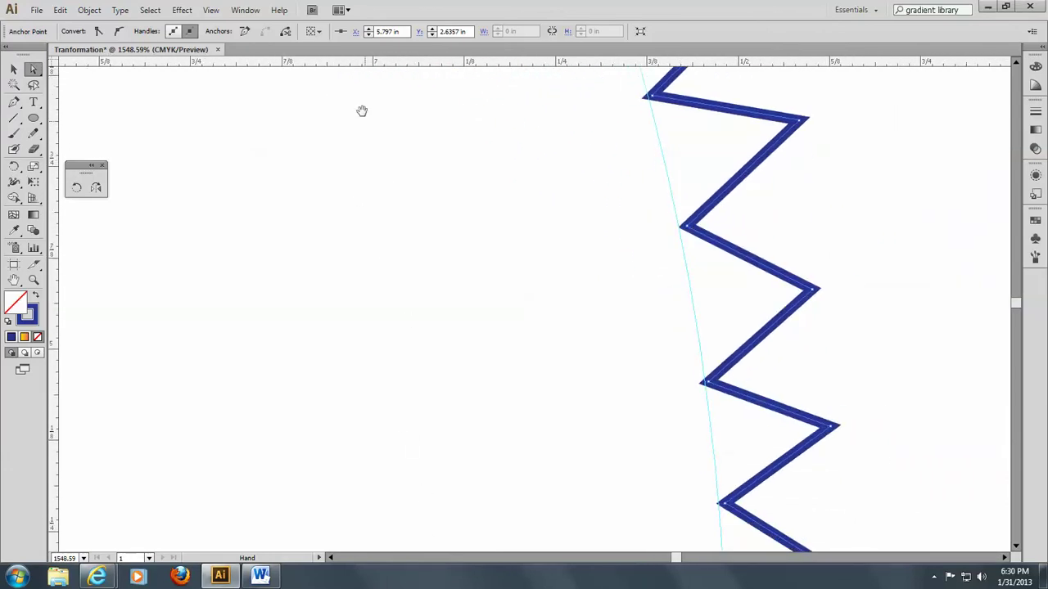
{"action": "left_click_drag", "start_coordinate": [578, 440], "coordinate": [449, 178]}
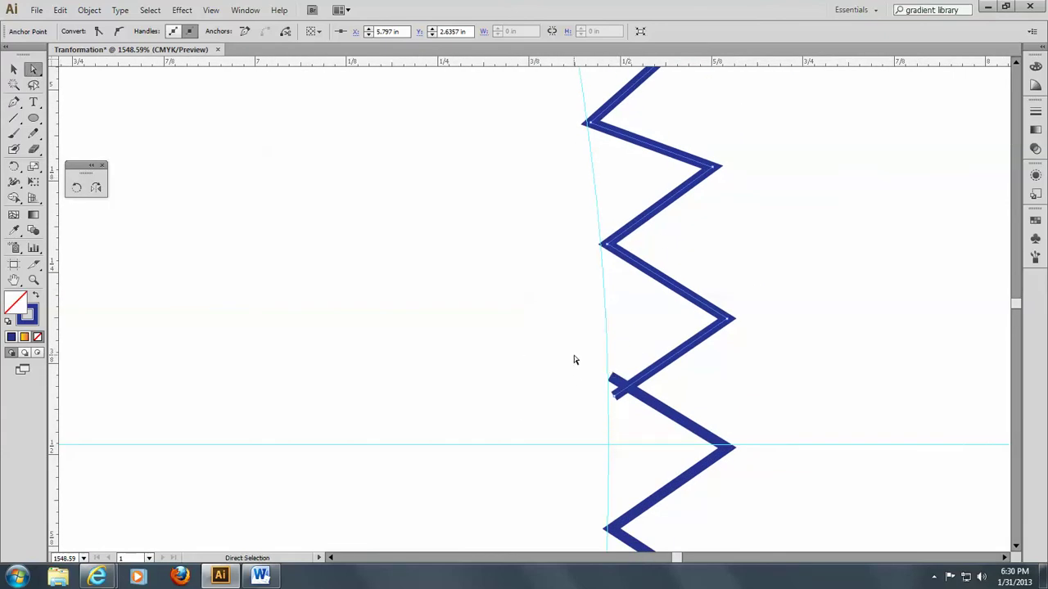
{"action": "left_click_drag", "start_coordinate": [574, 356], "coordinate": [636, 408]}
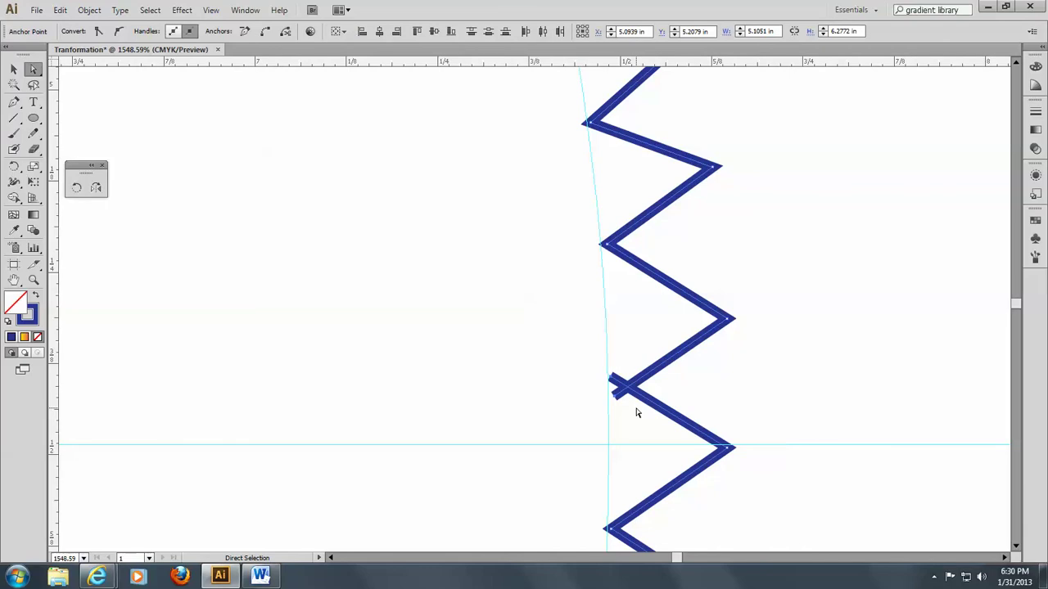
{"action": "key", "text": "ctrl"}
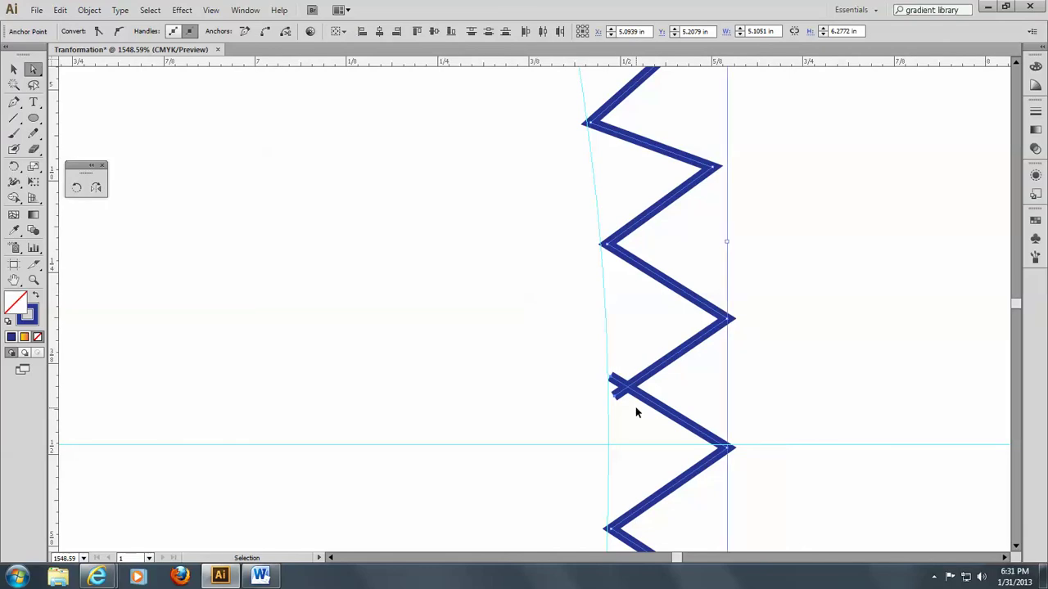
{"action": "key", "text": "ctrl+alt+j"}
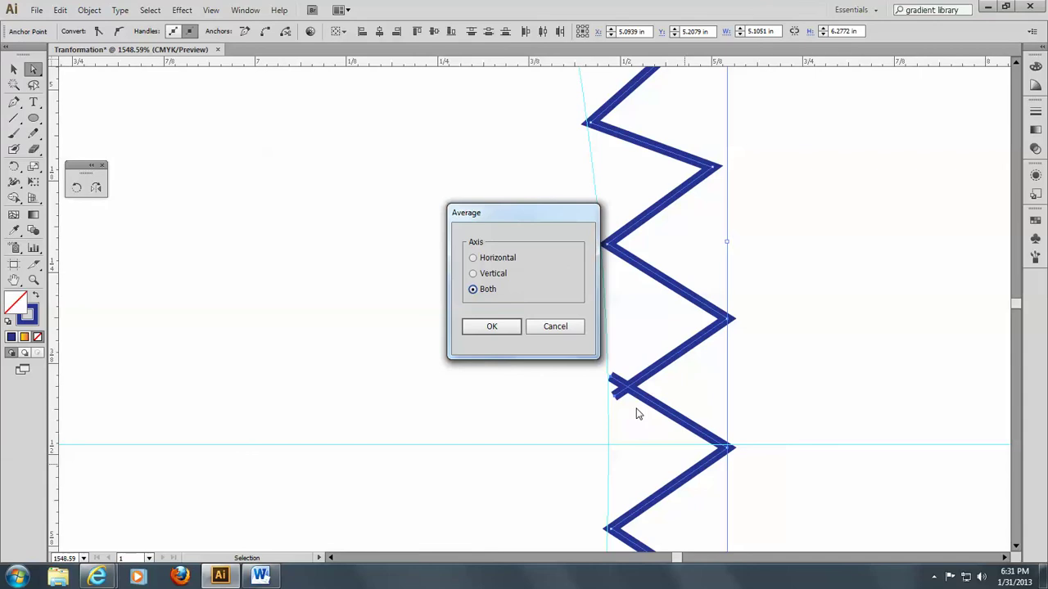
{"action": "key", "text": "Return"}
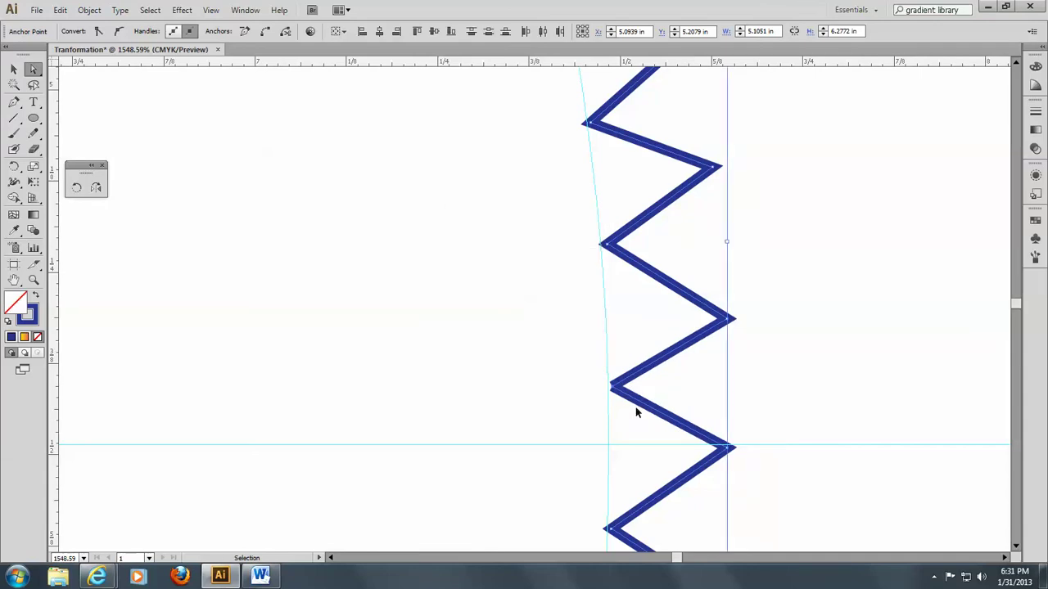
{"action": "key", "text": "ctrl+j"}
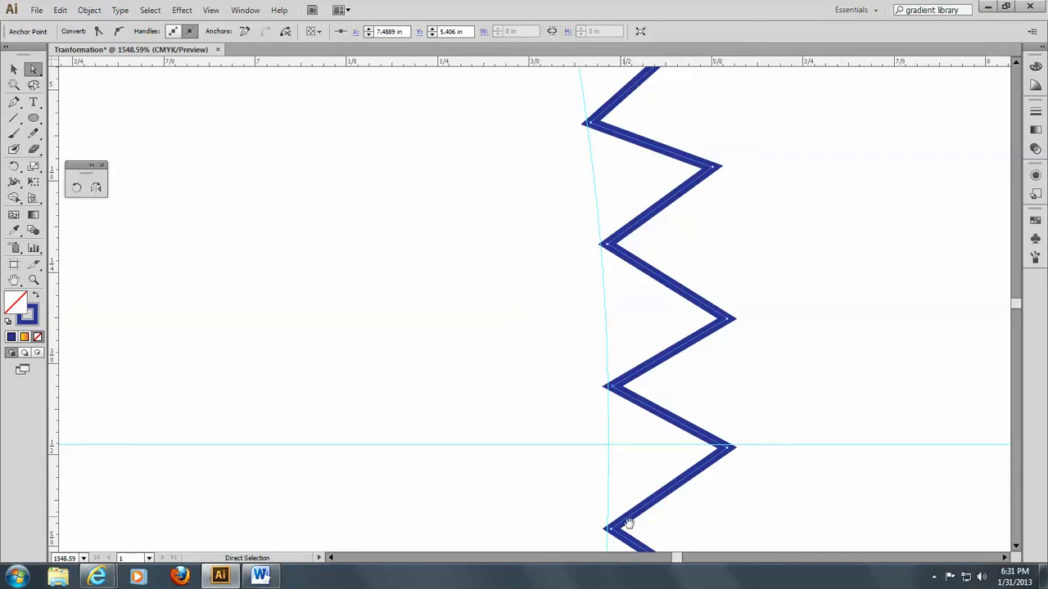
{"action": "key", "text": "space"}
{"action": "left_click_drag", "start_coordinate": [564, 461], "coordinate": [545, 57]}
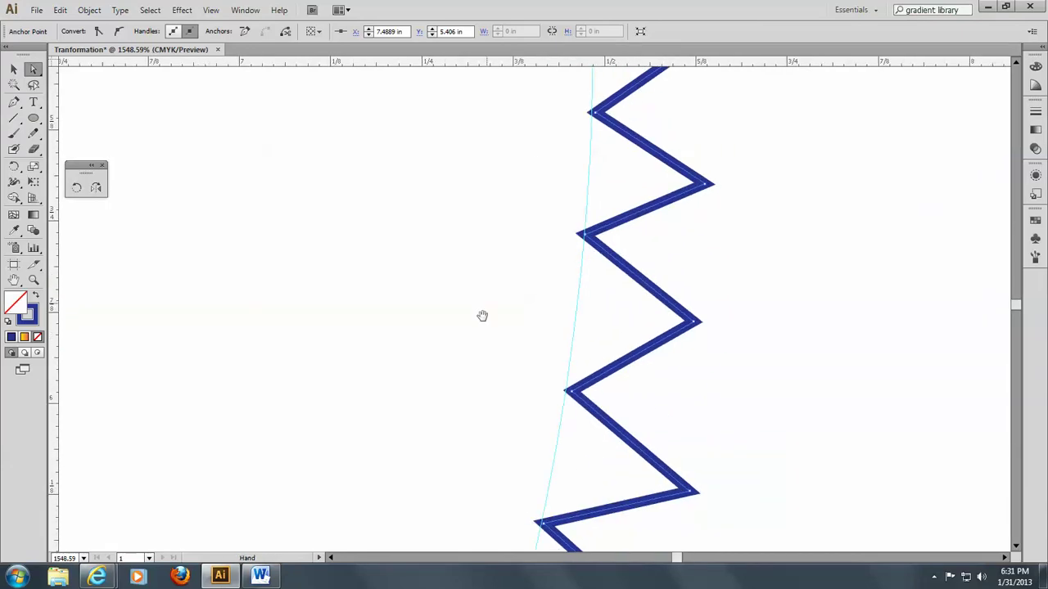
Pan to the next open corner and average its overlapping endpoints on both axes.
{"action": "left_click_drag", "start_coordinate": [470, 501], "coordinate": [557, 96]}
{"action": "left_click_drag", "start_coordinate": [417, 444], "coordinate": [552, 110]}
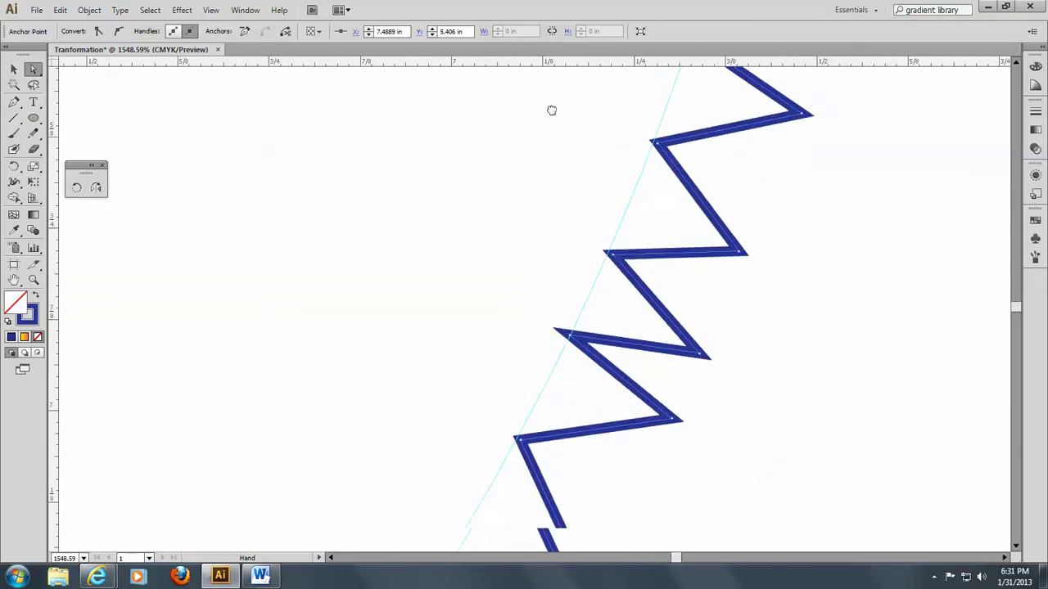
{"action": "left_click_drag", "start_coordinate": [381, 354], "coordinate": [332, 398]}
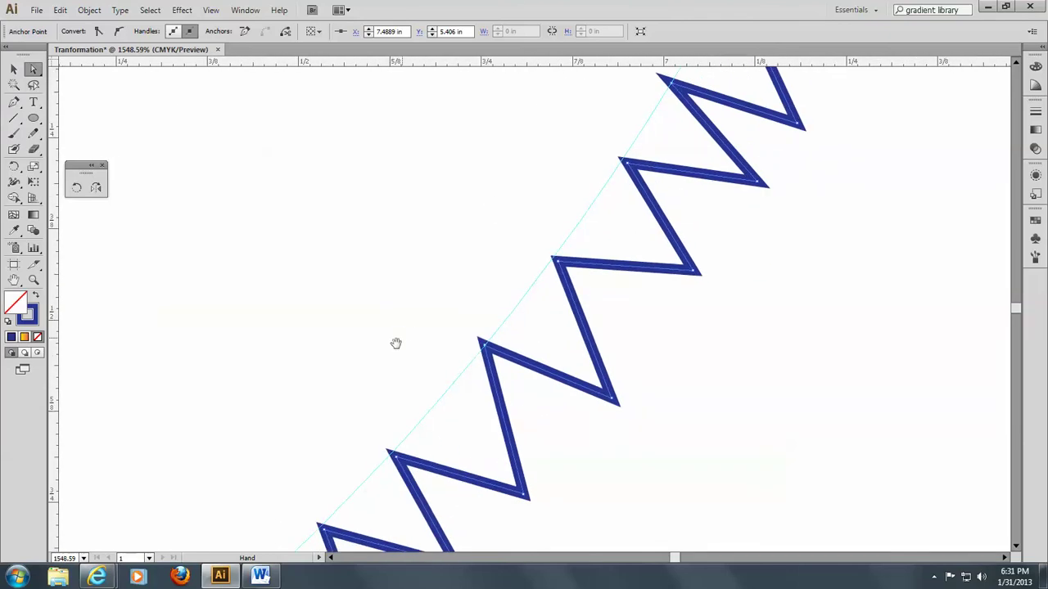
{"action": "left_click_drag", "start_coordinate": [384, 360], "coordinate": [489, 114]}
{"action": "left_click_drag", "start_coordinate": [189, 375], "coordinate": [236, 271]}
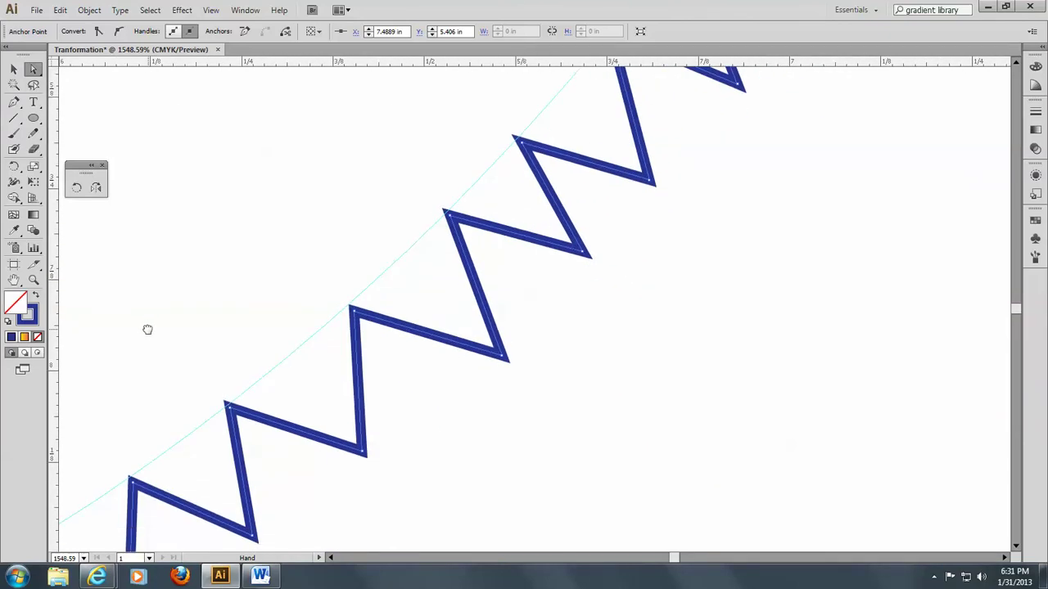
{"action": "left_click_drag", "start_coordinate": [199, 303], "coordinate": [418, 190]}
{"action": "left_click_drag", "start_coordinate": [308, 342], "coordinate": [496, 236]}
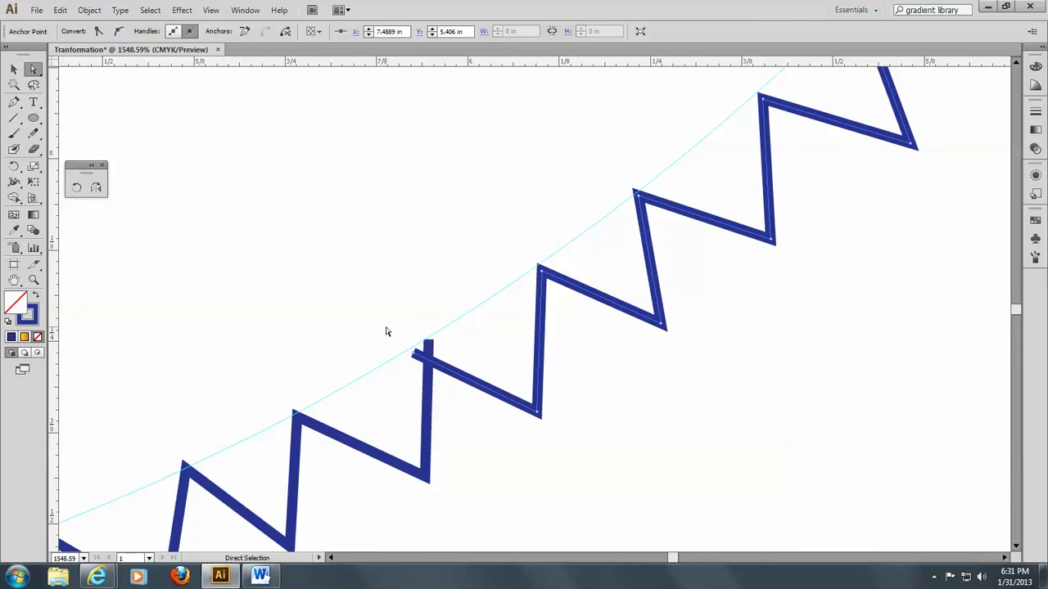
{"action": "left_click_drag", "start_coordinate": [387, 328], "coordinate": [463, 375]}
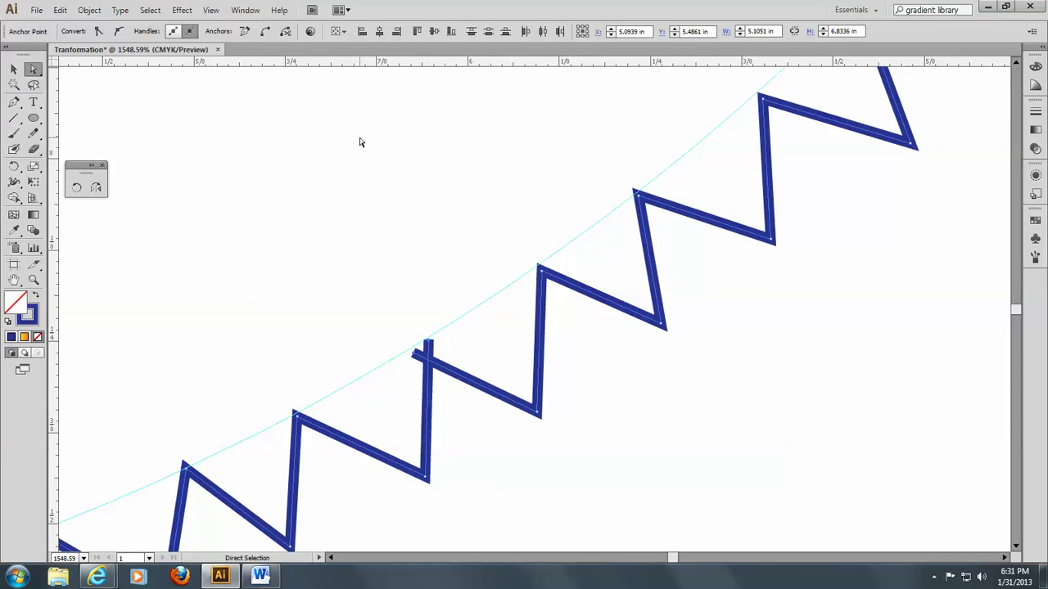
{"action": "key", "text": "ctrl"}
{"action": "key", "text": "ctrl+alt+j"}
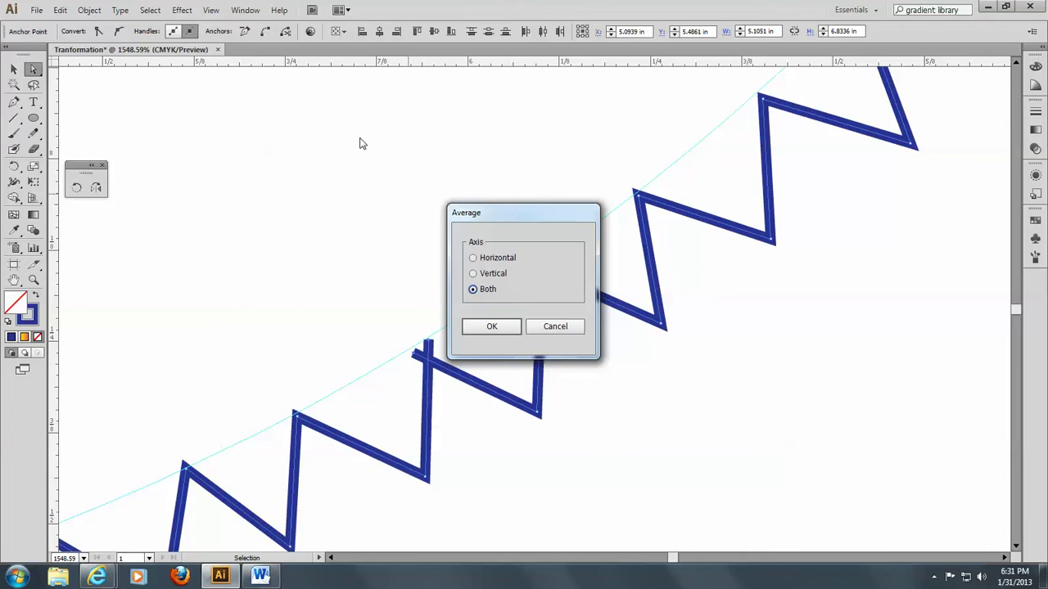
{"action": "key", "text": "Return"}
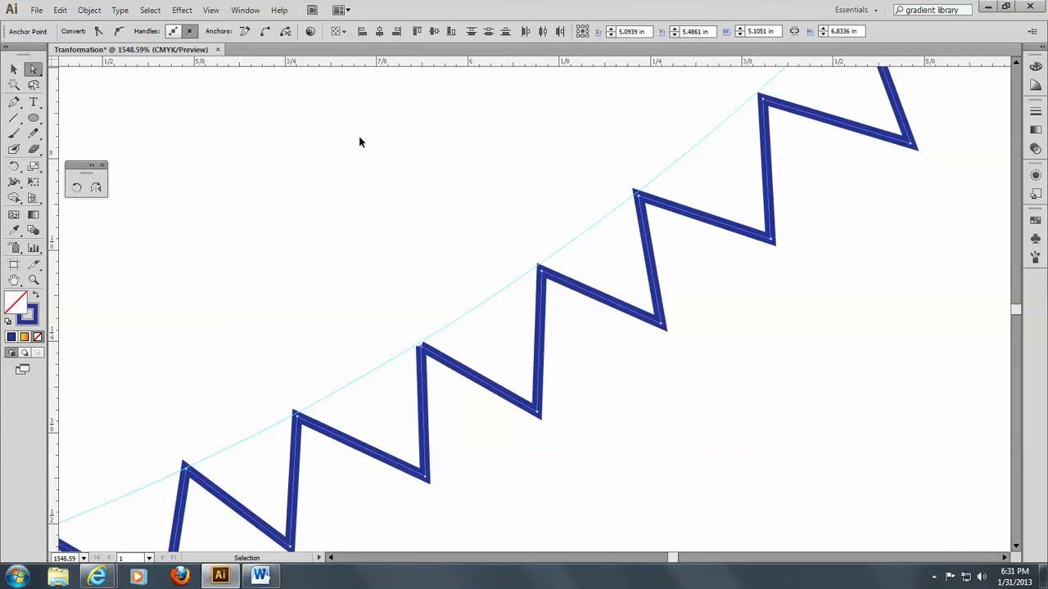
Cancel the stray Move dialog, attempt a Ctrl+J join, dismiss the alert and deselect.
{"action": "key", "text": "ctrl+z"}
{"action": "key", "text": "Return"}
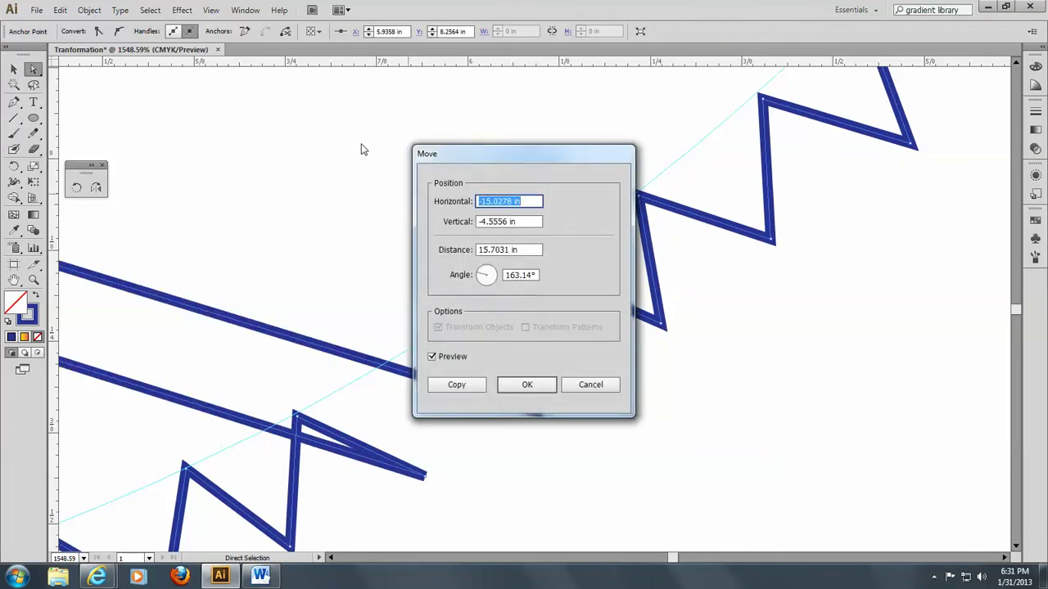
{"action": "left_click", "coordinate": [604, 391]}
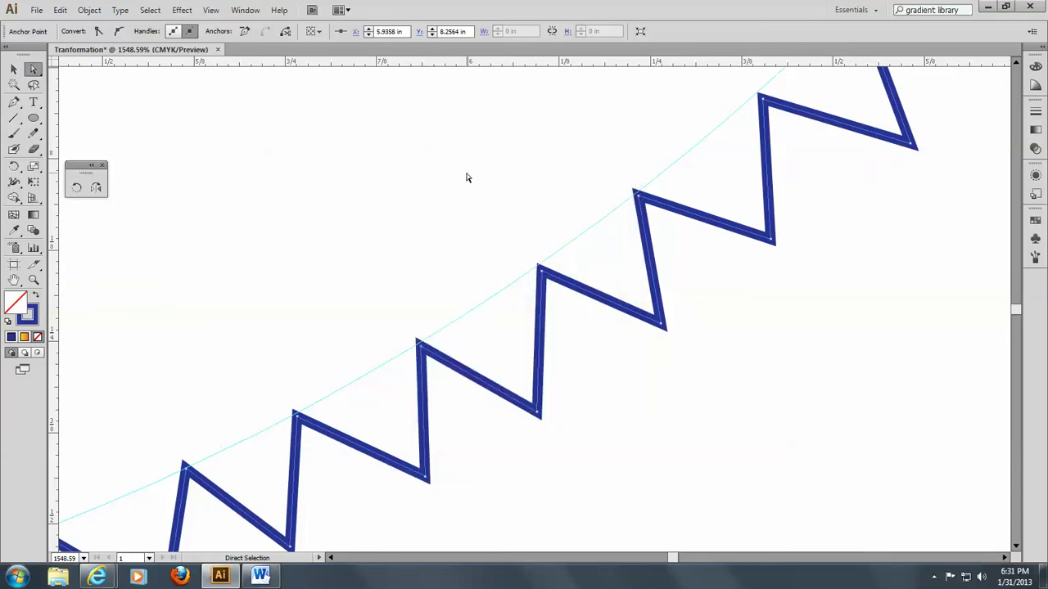
{"action": "key", "text": "ctrl+a"}
{"action": "key", "text": "ctrl+j"}
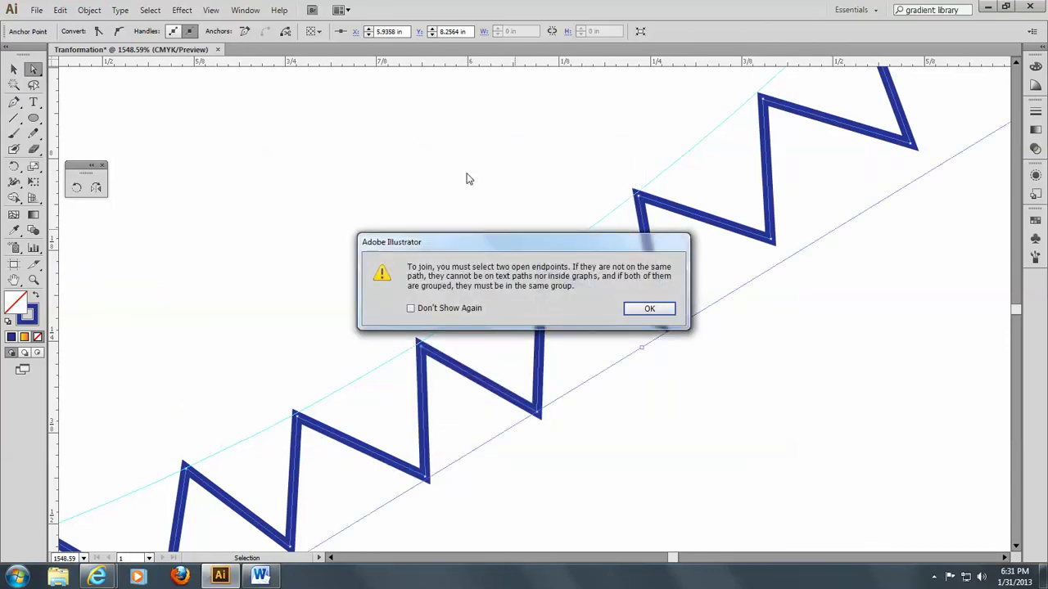
{"action": "left_click", "coordinate": [653, 309]}
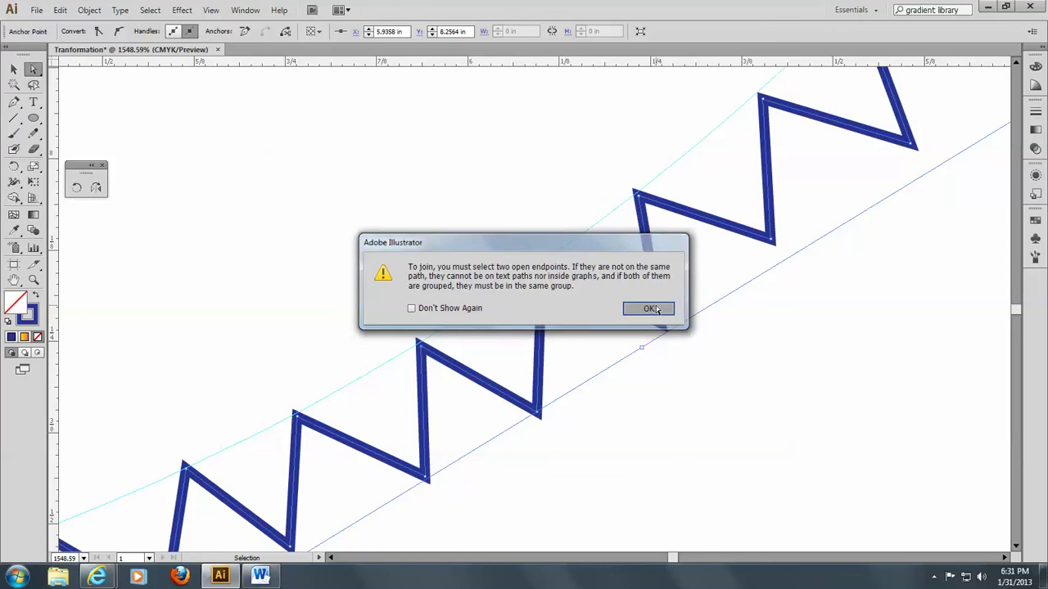
{"action": "left_click", "coordinate": [468, 281]}
{"action": "left_click", "coordinate": [465, 285]}
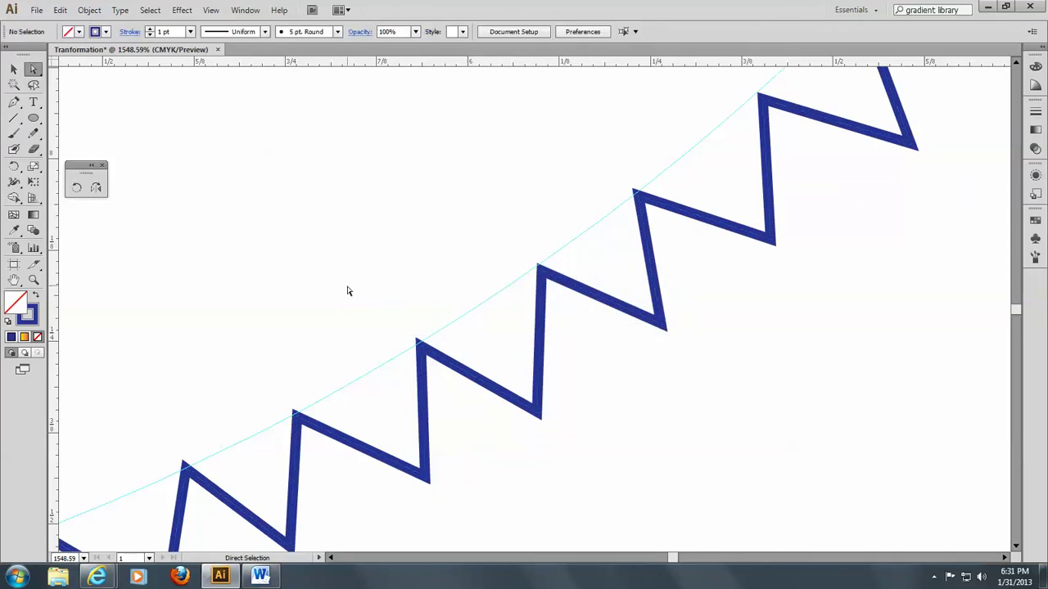
Pan around the bottom of the ring to the next open corner and marquee its two overlapping endpoints.
{"action": "key", "text": "space"}
{"action": "left_click_drag", "start_coordinate": [283, 358], "coordinate": [636, 73]}
{"action": "left_click_drag", "start_coordinate": [344, 183], "coordinate": [770, 112]}
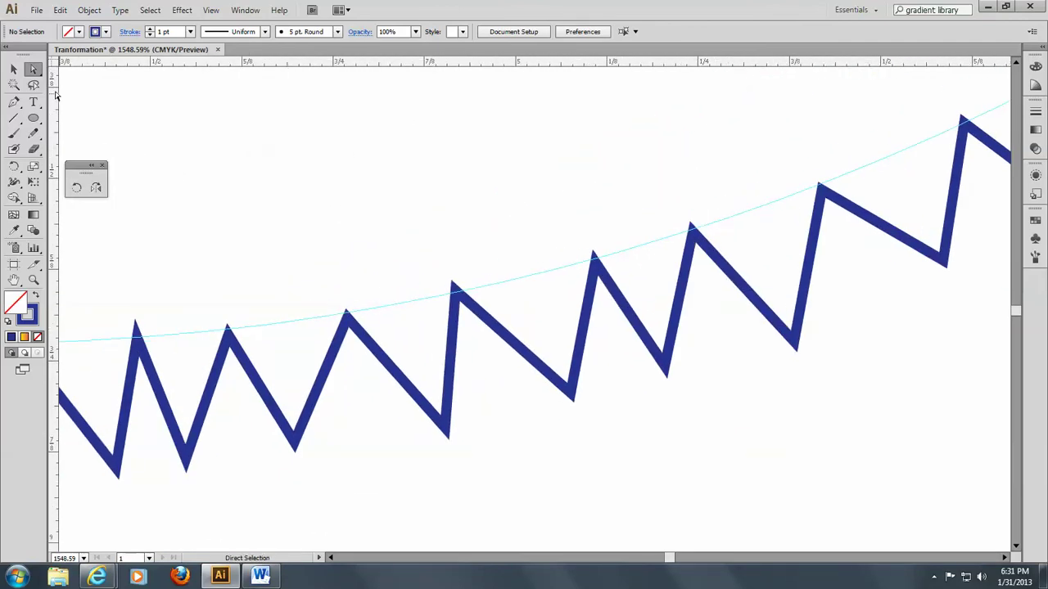
{"action": "left_click", "coordinate": [473, 309]}
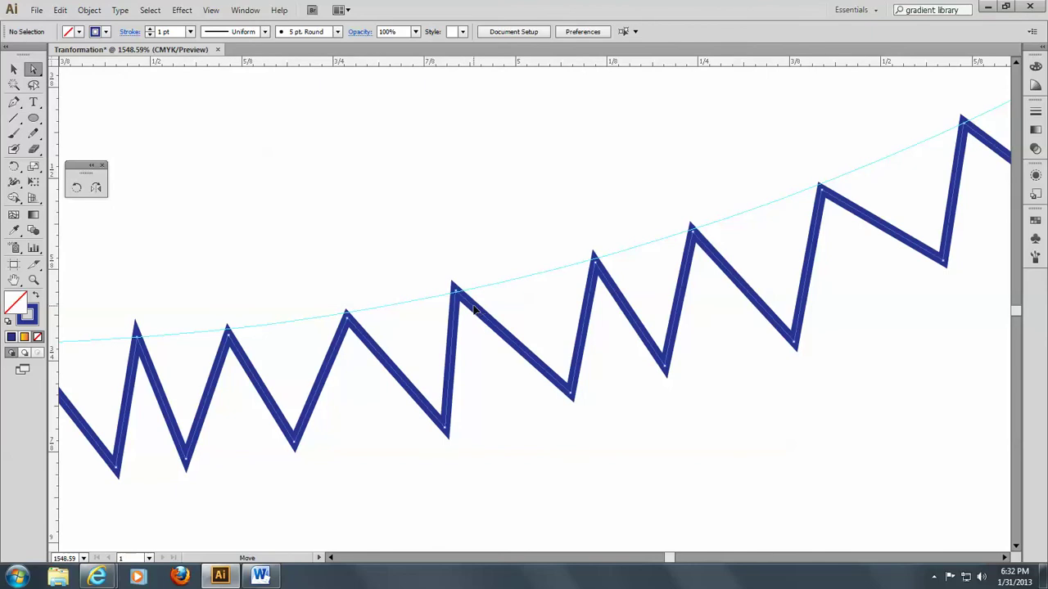
{"action": "key", "text": "space"}
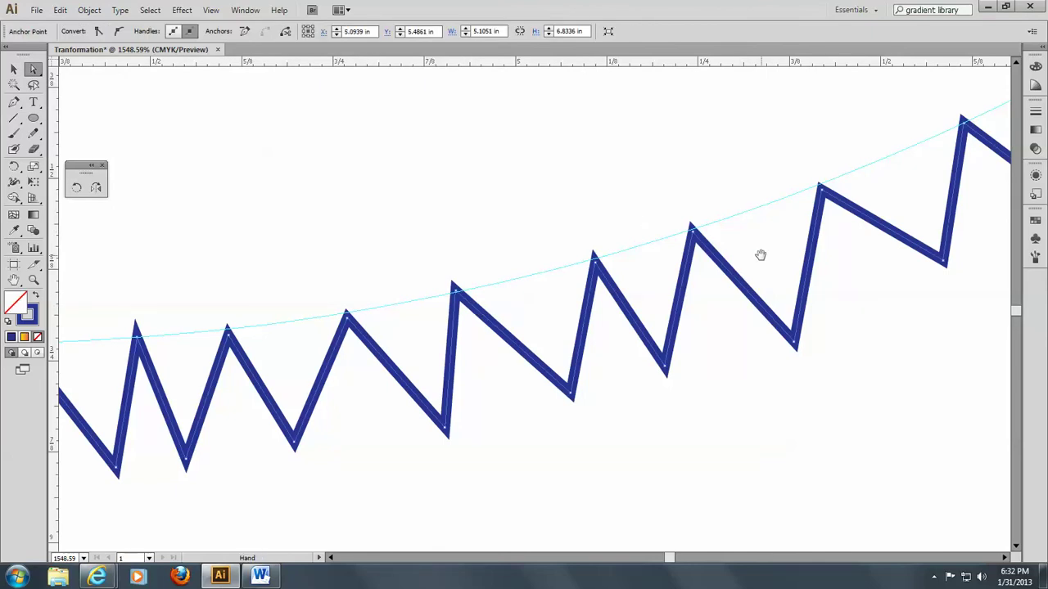
{"action": "left_click_drag", "start_coordinate": [246, 256], "coordinate": [636, 206]}
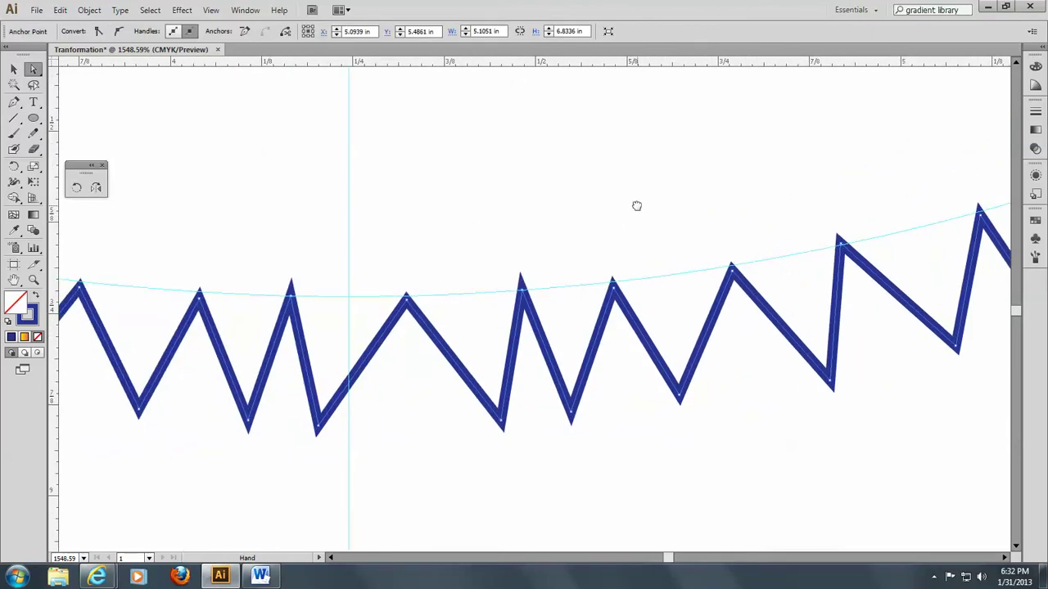
{"action": "left_click_drag", "start_coordinate": [375, 205], "coordinate": [669, 234]}
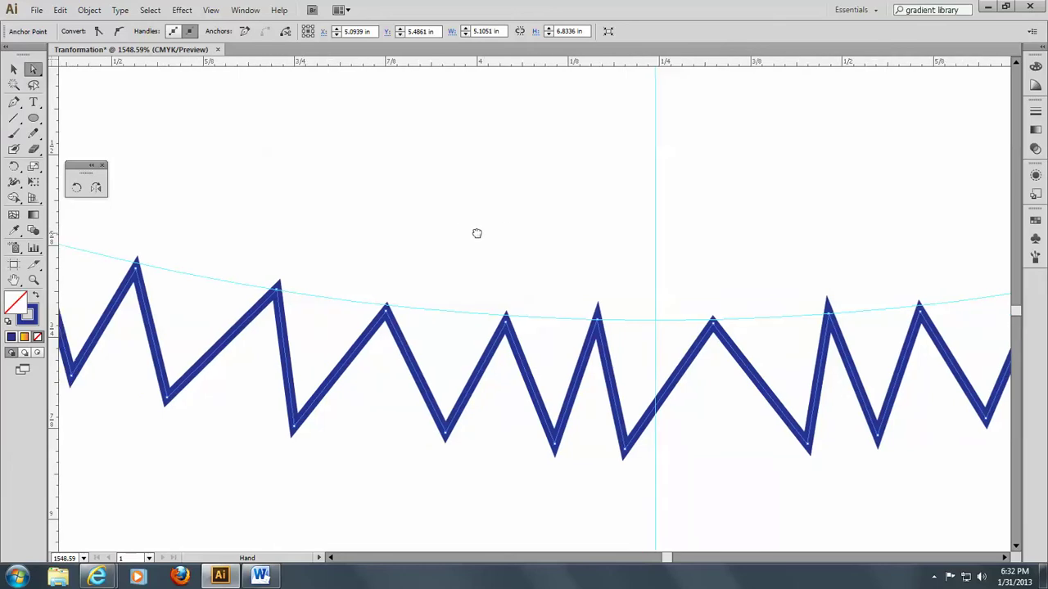
{"action": "left_click_drag", "start_coordinate": [477, 232], "coordinate": [655, 250]}
{"action": "left_click_drag", "start_coordinate": [250, 208], "coordinate": [798, 286]}
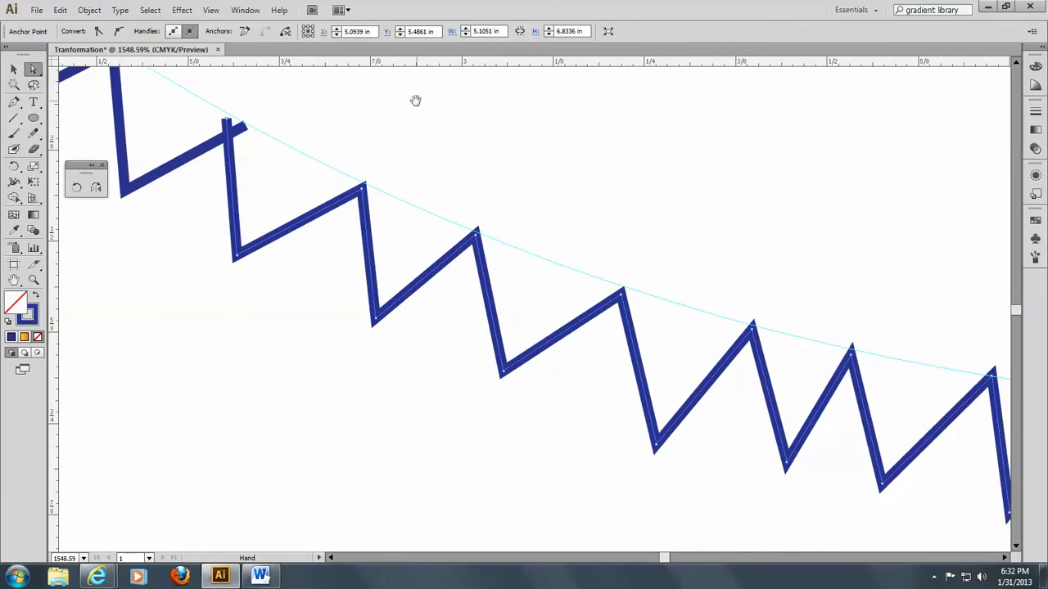
{"action": "left_click_drag", "start_coordinate": [416, 100], "coordinate": [552, 248]}
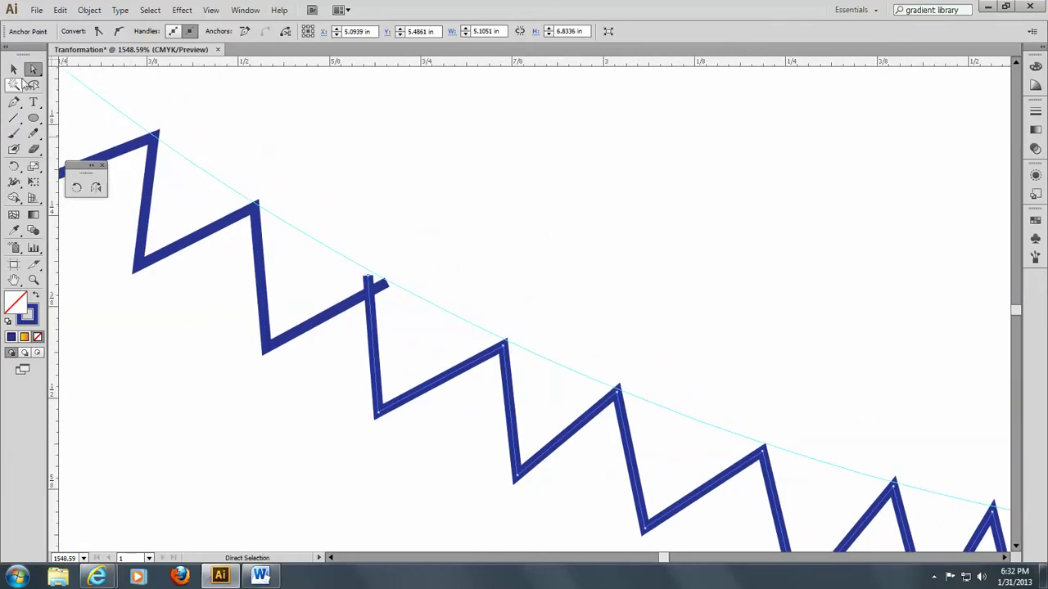
{"action": "left_click_drag", "start_coordinate": [318, 217], "coordinate": [424, 310]}
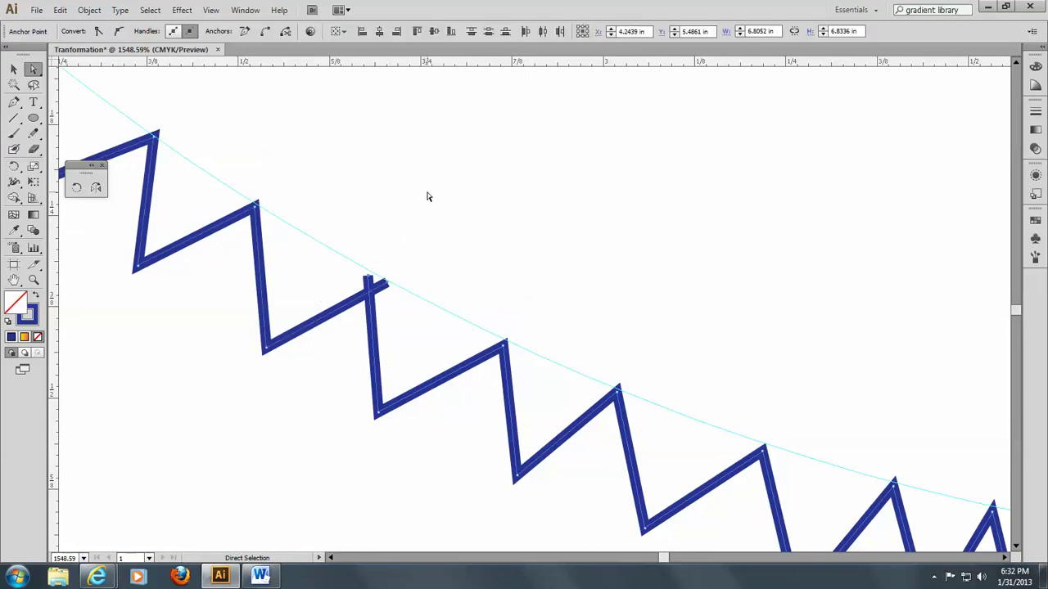
Average the selected endpoints on both axes, cancel the Move dialog, and dismiss the failed Ctrl+J join alert.
{"action": "key", "text": "ctrl"}
{"action": "key", "text": "ctrl+alt+j"}
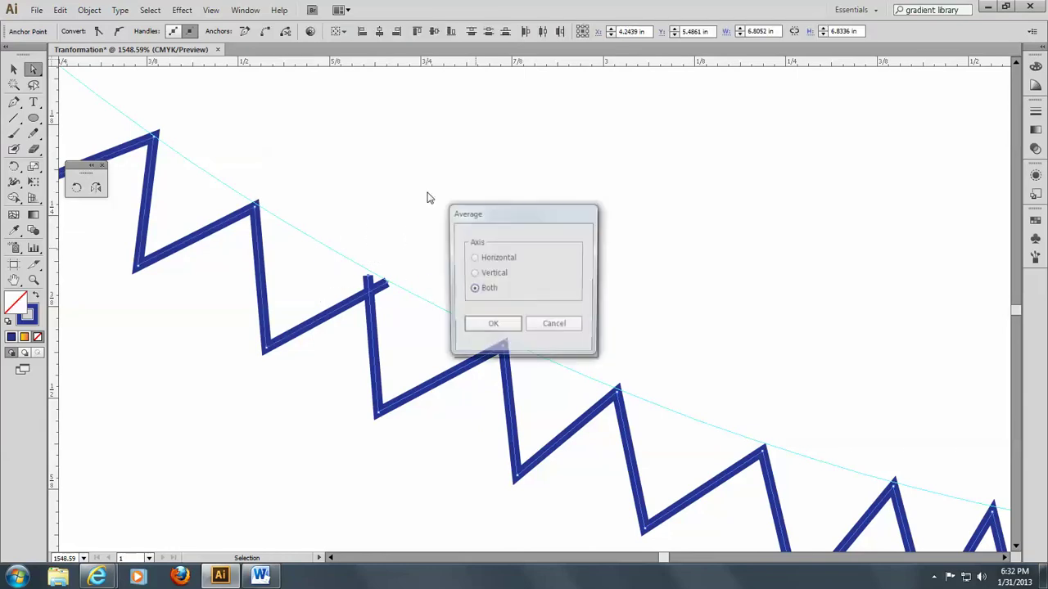
{"action": "key", "text": "Return"}
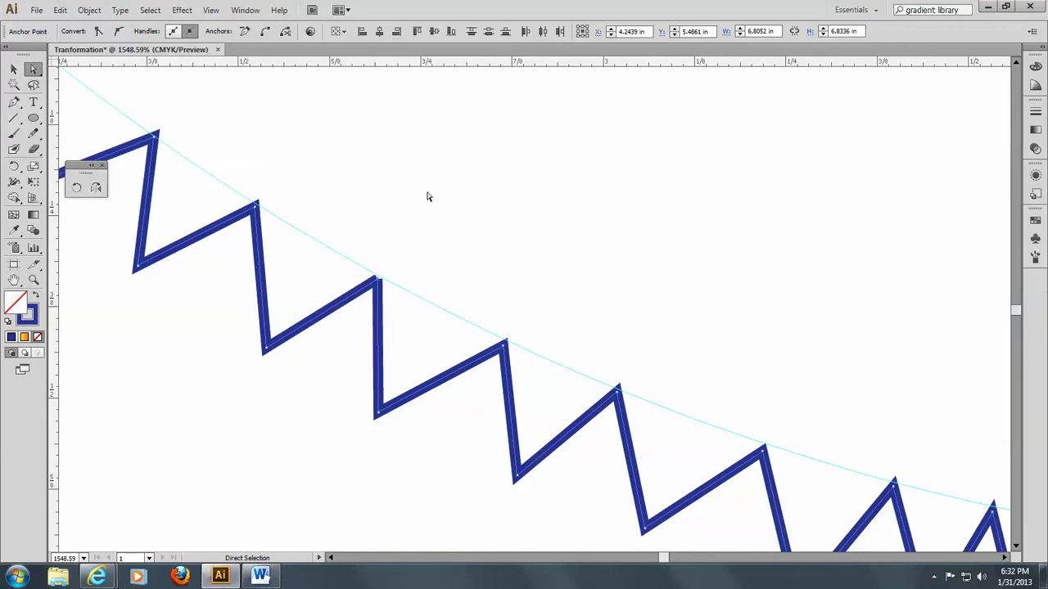
{"action": "key", "text": "ctrl"}
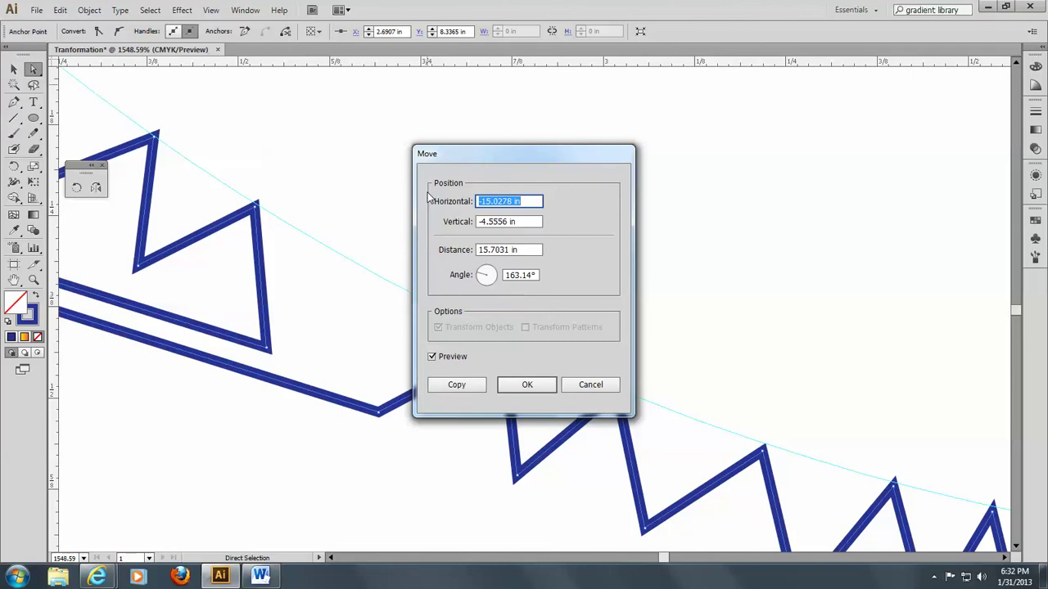
{"action": "left_click", "coordinate": [582, 390]}
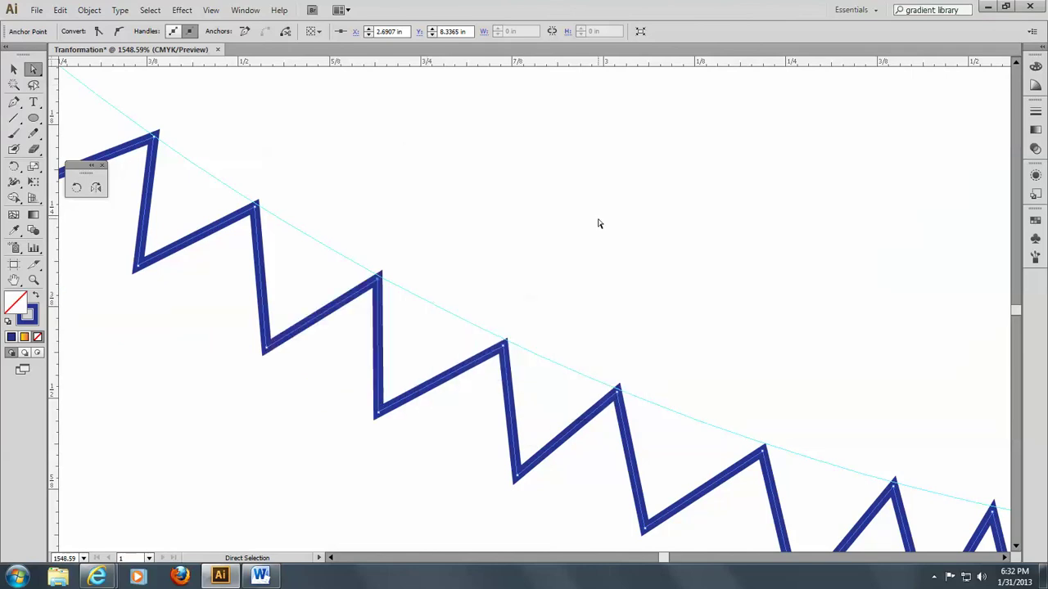
{"action": "key", "text": "ctrl+j"}
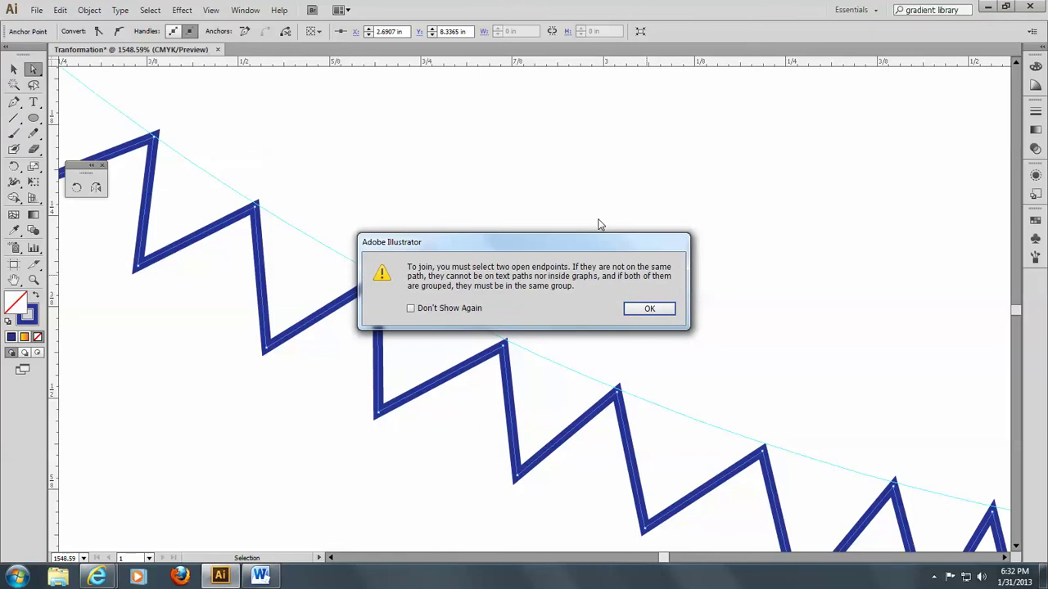
{"action": "left_click", "coordinate": [649, 308]}
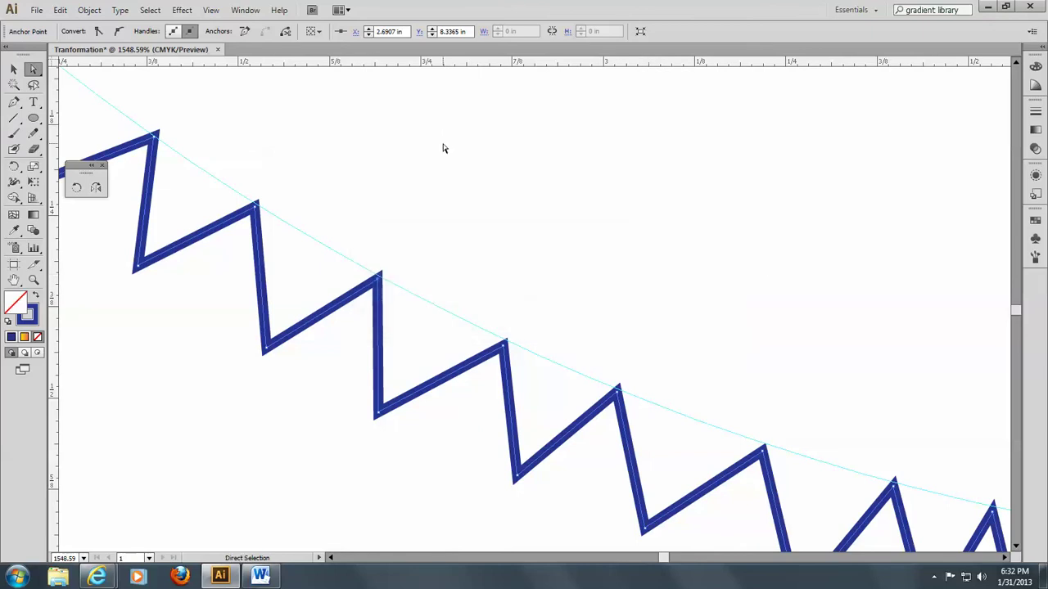
Pan along the guide circle to the kink and marquee its overlapping anchor points.
{"action": "left_click_drag", "start_coordinate": [384, 157], "coordinate": [672, 325]}
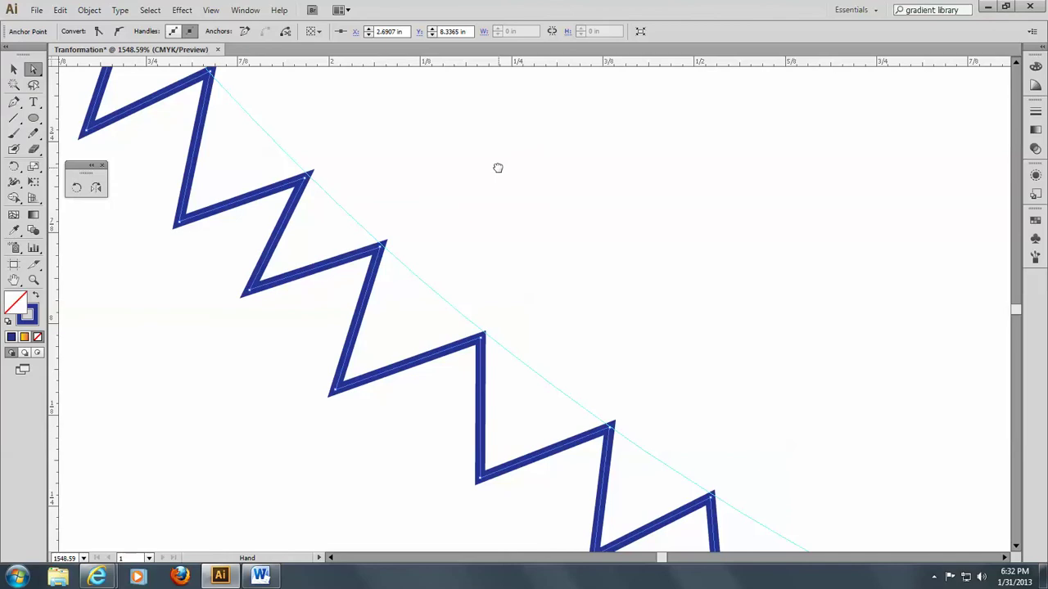
{"action": "left_click_drag", "start_coordinate": [498, 167], "coordinate": [704, 407]}
{"action": "left_click_drag", "start_coordinate": [328, 104], "coordinate": [496, 317]}
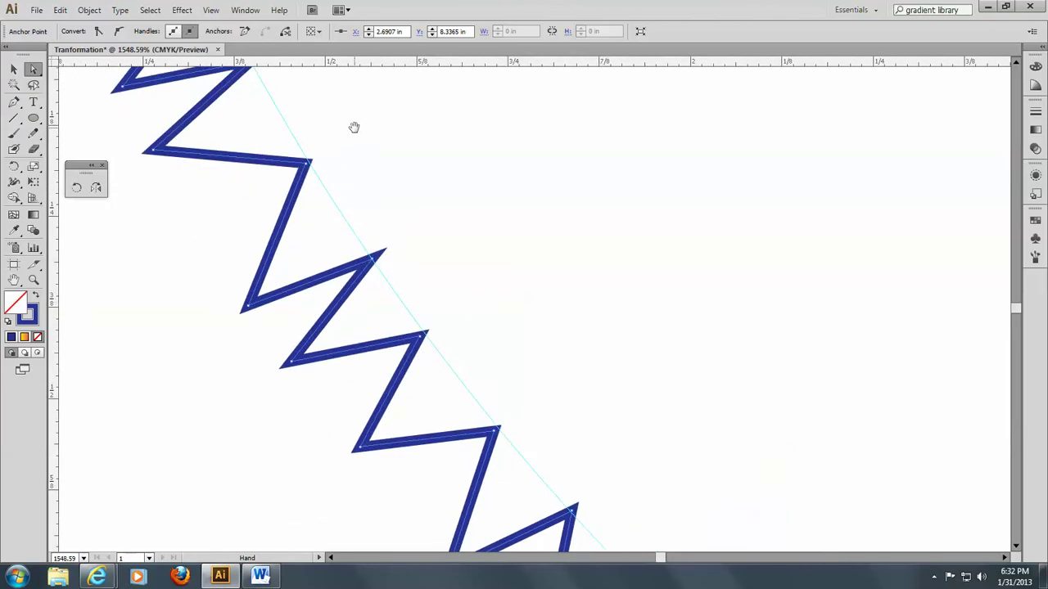
{"action": "left_click_drag", "start_coordinate": [353, 126], "coordinate": [493, 327]}
{"action": "left_click_drag", "start_coordinate": [454, 166], "coordinate": [549, 404]}
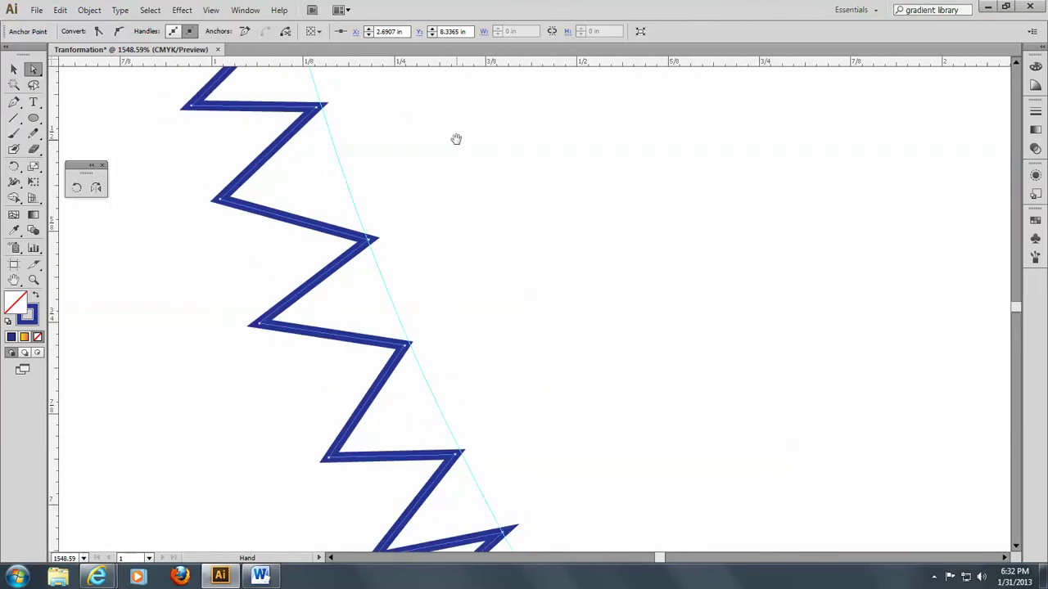
{"action": "left_click_drag", "start_coordinate": [456, 140], "coordinate": [557, 405]}
{"action": "left_click_drag", "start_coordinate": [456, 164], "coordinate": [538, 402]}
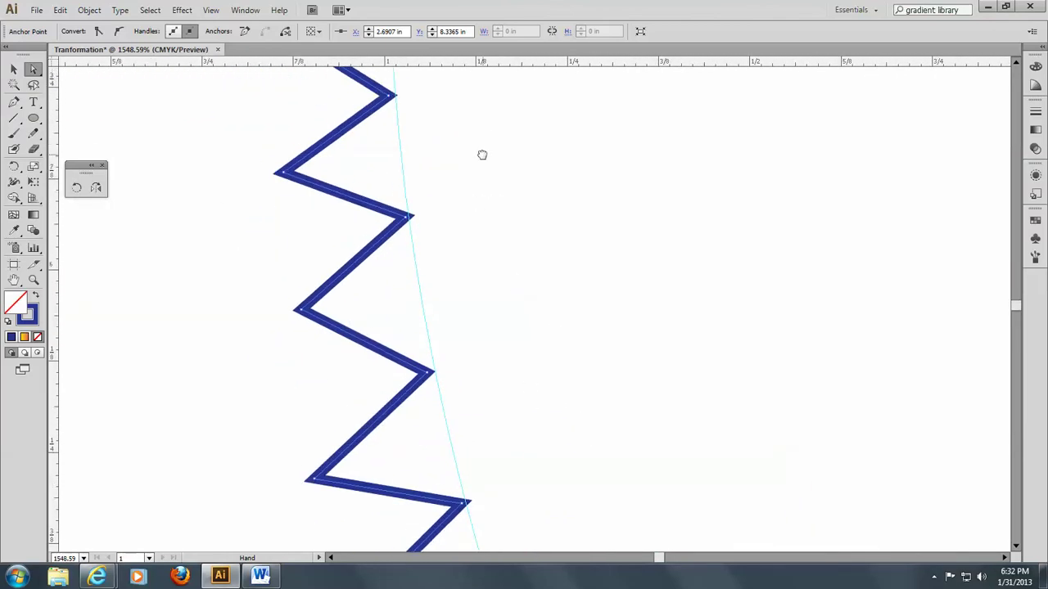
{"action": "left_click_drag", "start_coordinate": [482, 155], "coordinate": [479, 433]}
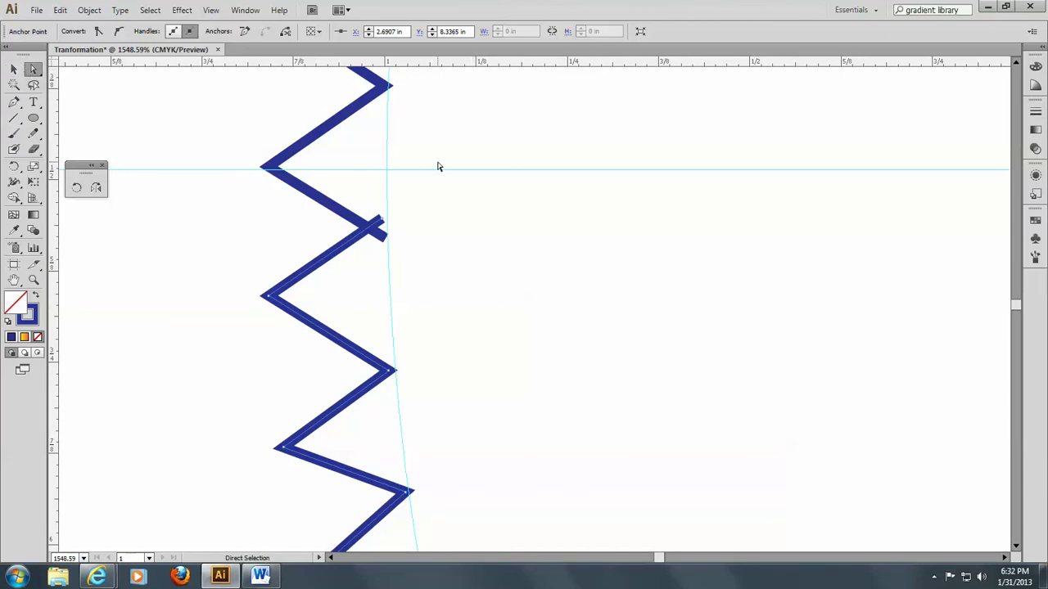
{"action": "left_click_drag", "start_coordinate": [427, 200], "coordinate": [361, 259]}
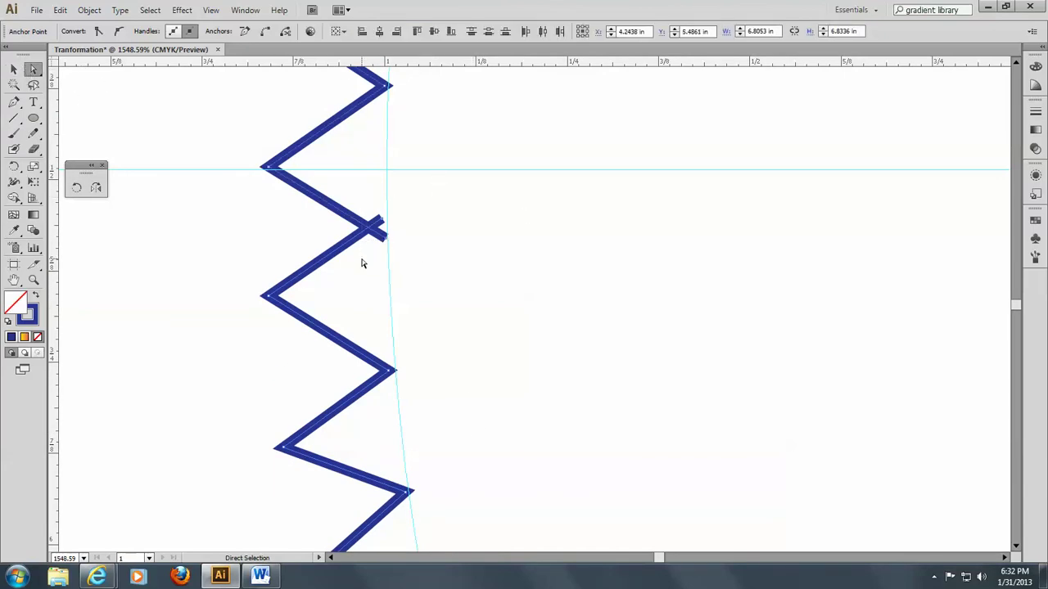
Average the kinked points on both axes into one corner and select the merged point.
{"action": "key", "text": "ctrl"}
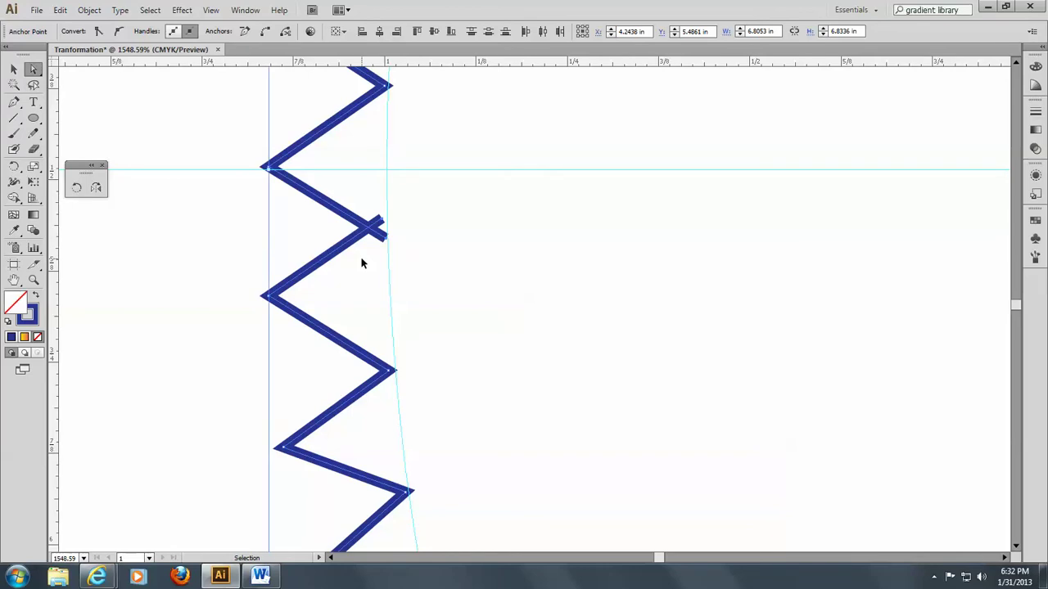
{"action": "key", "text": "ctrl+alt+j"}
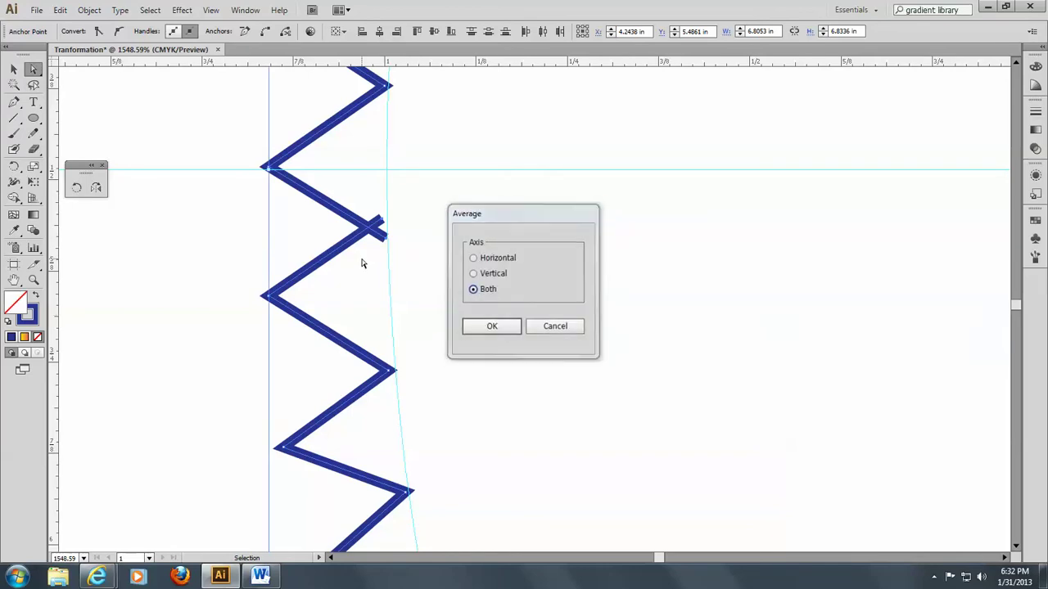
{"action": "key", "text": "Return"}
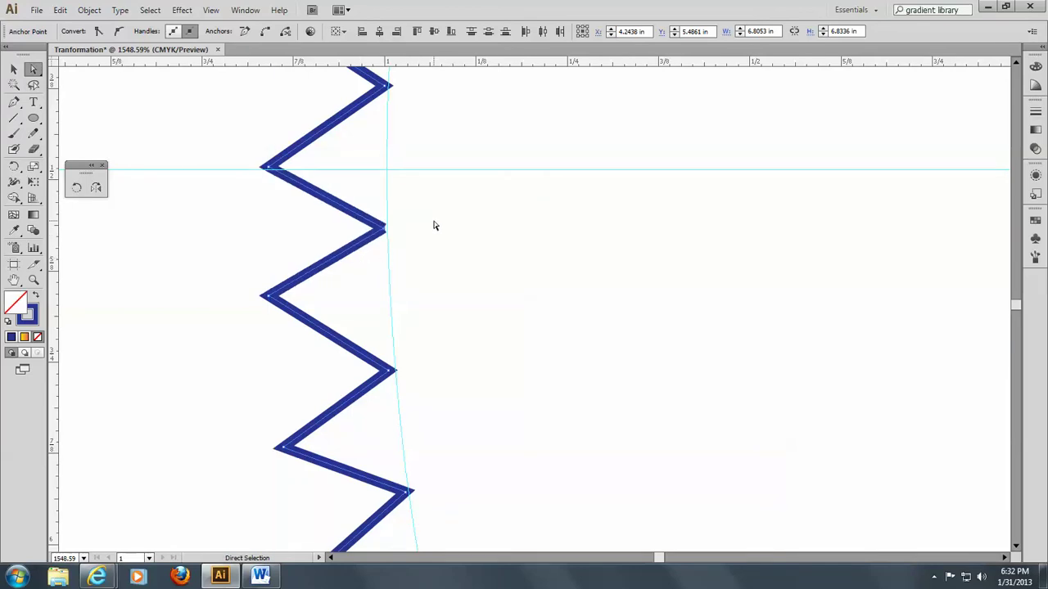
{"action": "left_click_drag", "start_coordinate": [420, 213], "coordinate": [377, 245]}
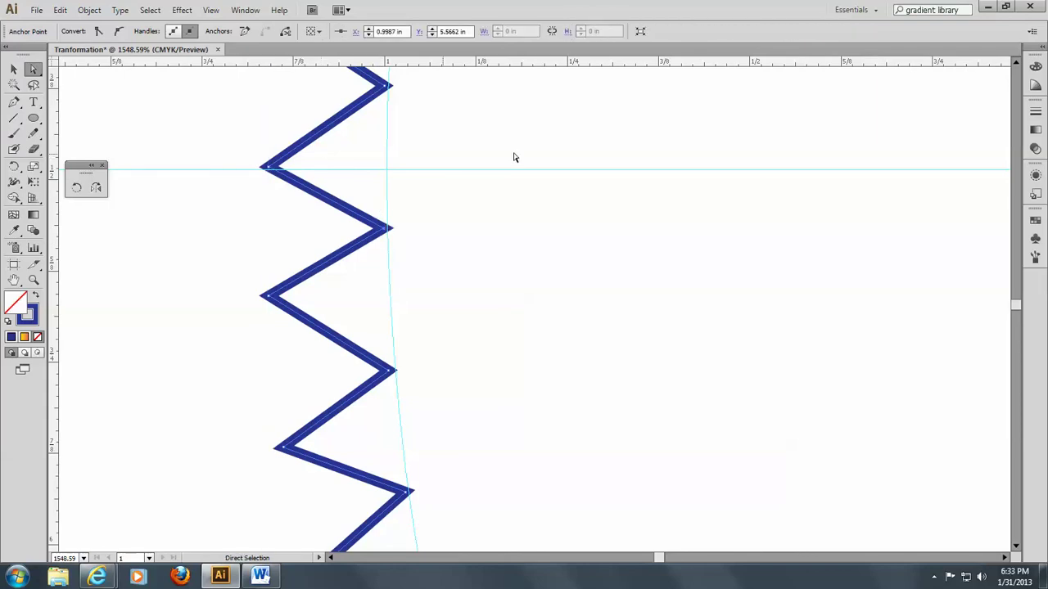
{"action": "key", "text": "space"}
Marquee the zigzag's two loose end points, average them on both axes and join them with Ctrl+J.
{"action": "left_click_drag", "start_coordinate": [515, 139], "coordinate": [580, 433]}
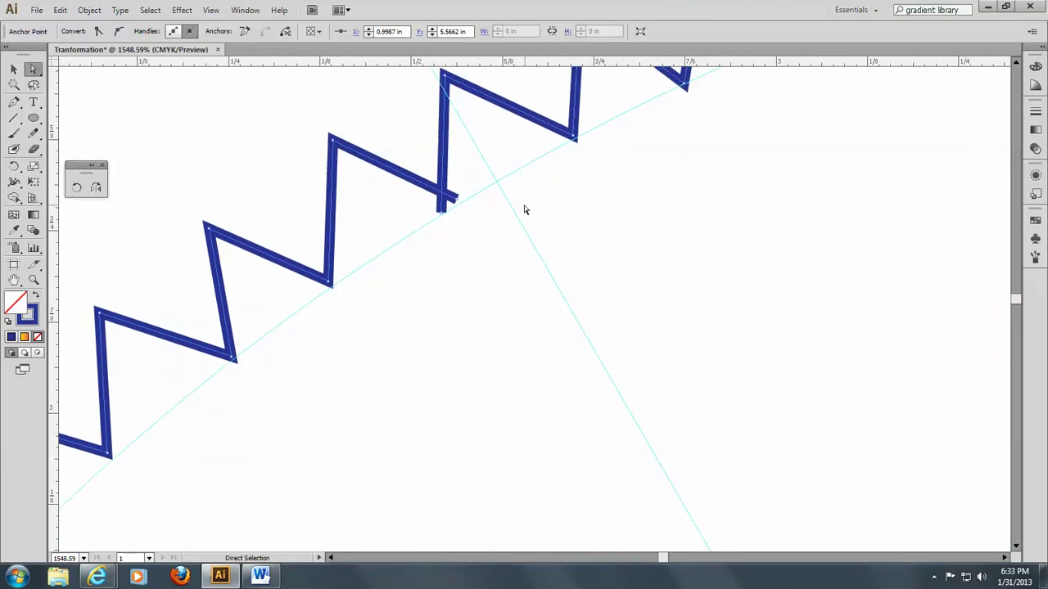
{"action": "left_click_drag", "start_coordinate": [525, 206], "coordinate": [420, 197]}
{"action": "left_click_drag", "start_coordinate": [420, 238], "coordinate": [481, 177]}
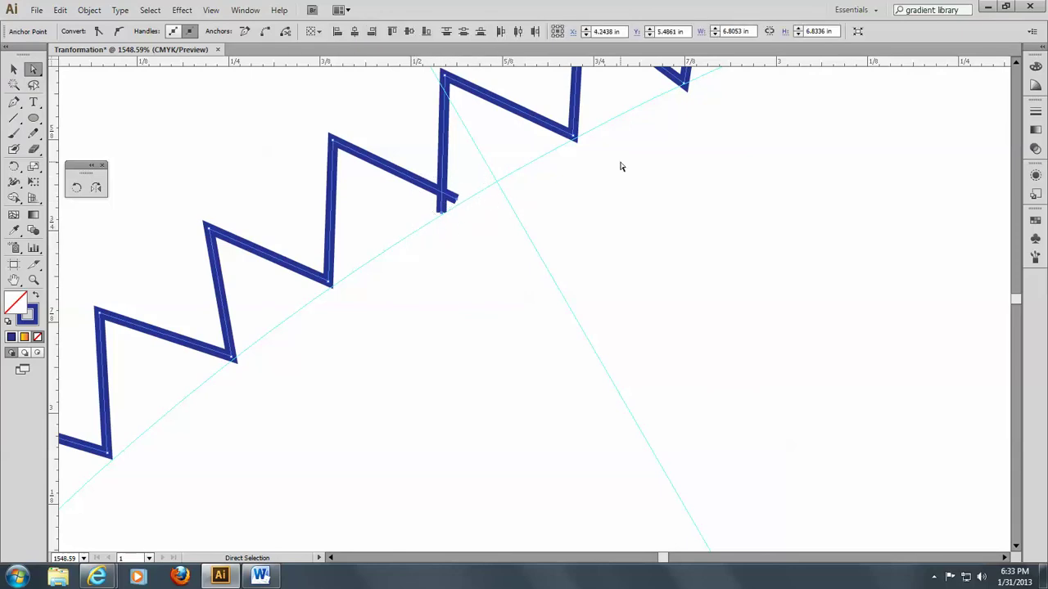
{"action": "key", "text": "v"}
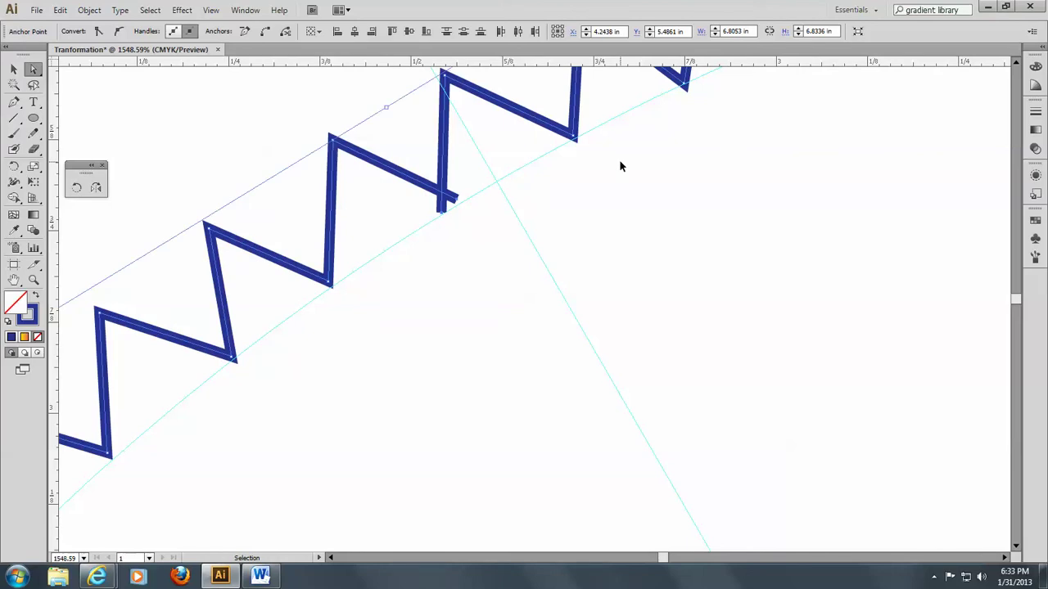
{"action": "key", "text": "ctrl+alt+j"}
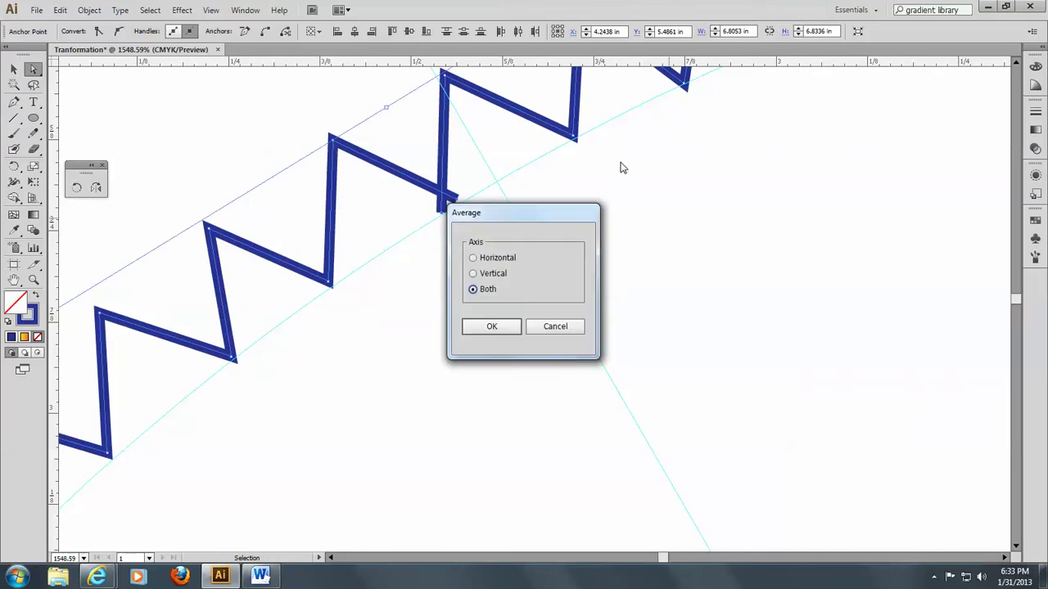
{"action": "key", "text": "Return"}
{"action": "key", "text": "a"}
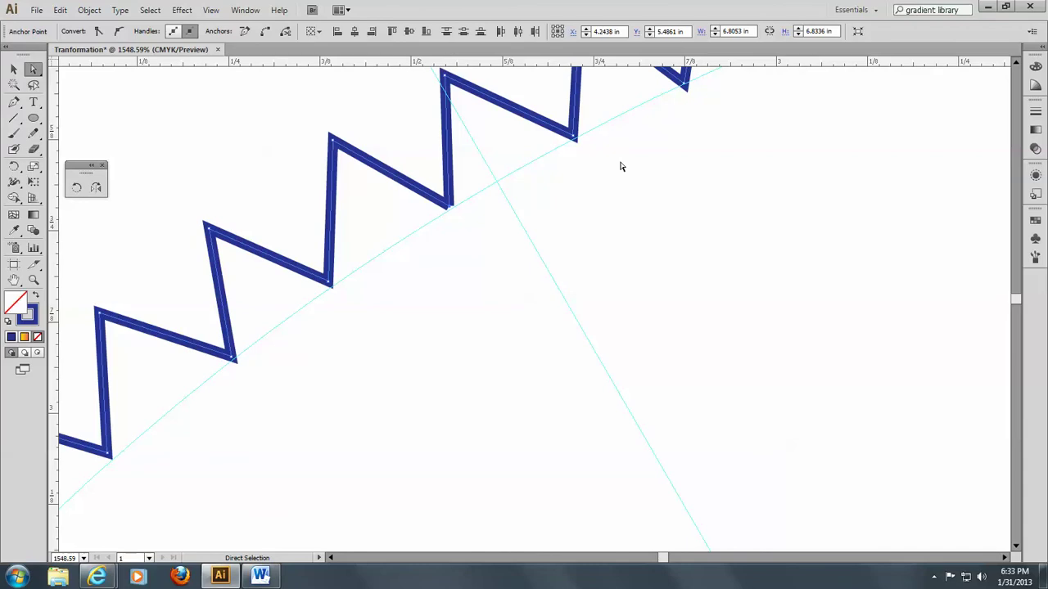
{"action": "key", "text": "ctrl+j"}
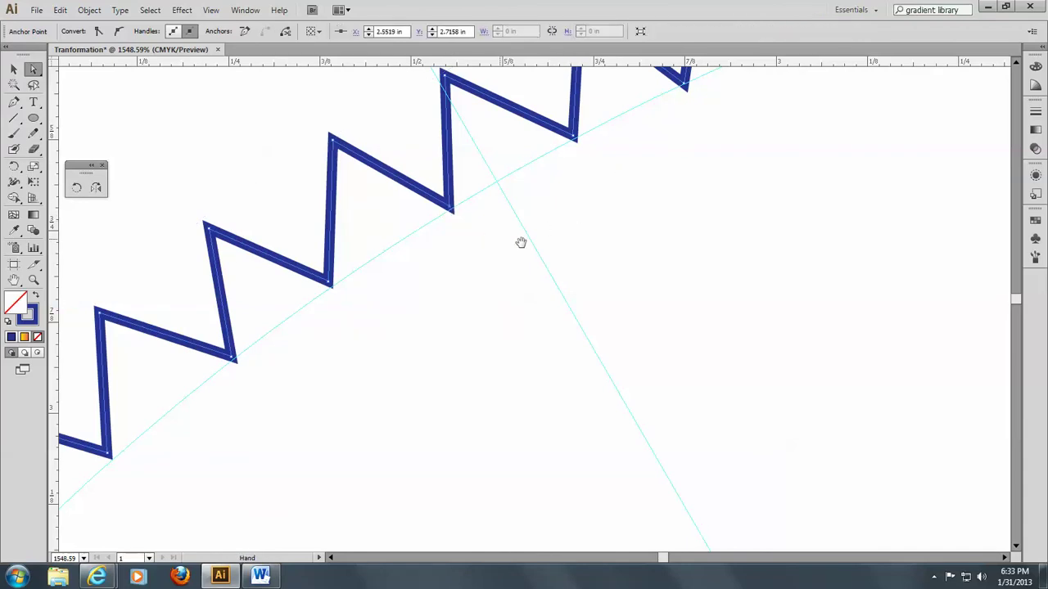
Fit the artboard with Ctrl+0 and marquee-select the whole closed zigzag gear outline.
{"action": "left_click_drag", "start_coordinate": [521, 240], "coordinate": [581, 244]}
{"action": "left_click_drag", "start_coordinate": [678, 226], "coordinate": [224, 327]}
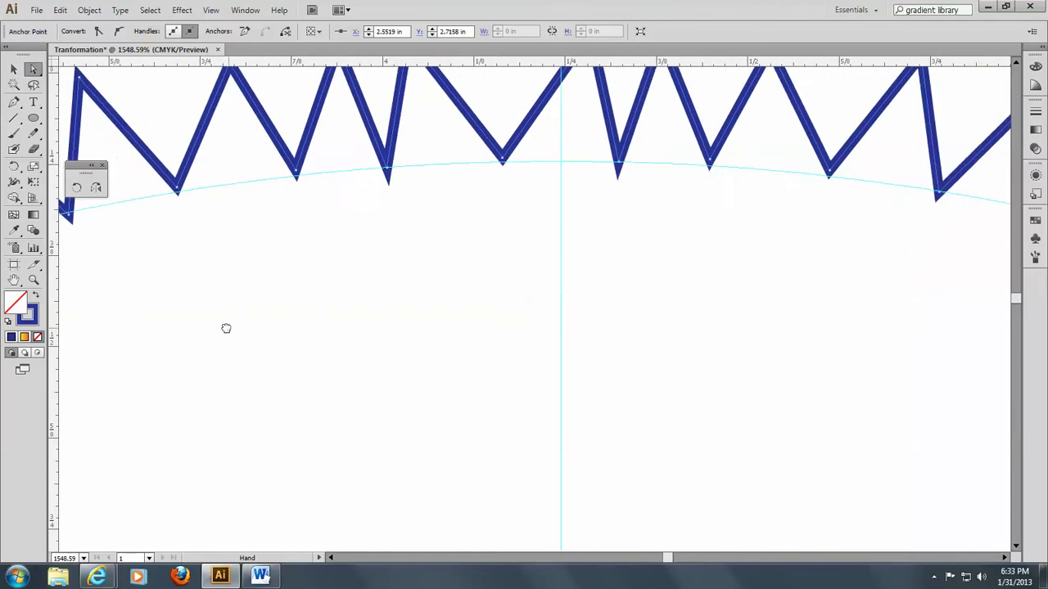
{"action": "left_click_drag", "start_coordinate": [794, 313], "coordinate": [447, 276]}
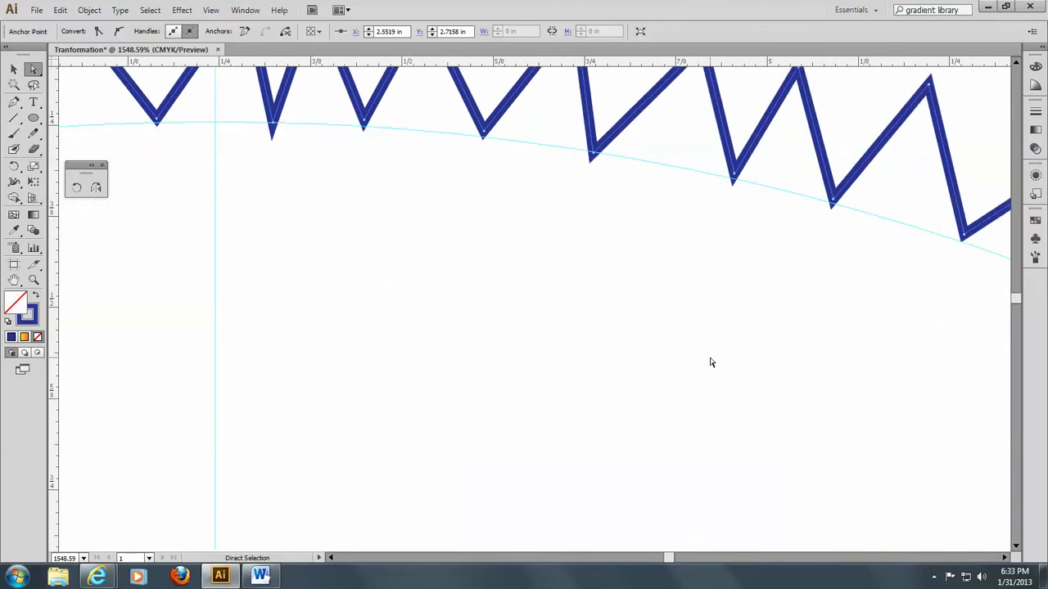
{"action": "key", "text": "ctrl"}
{"action": "key", "text": "ctrl+0"}
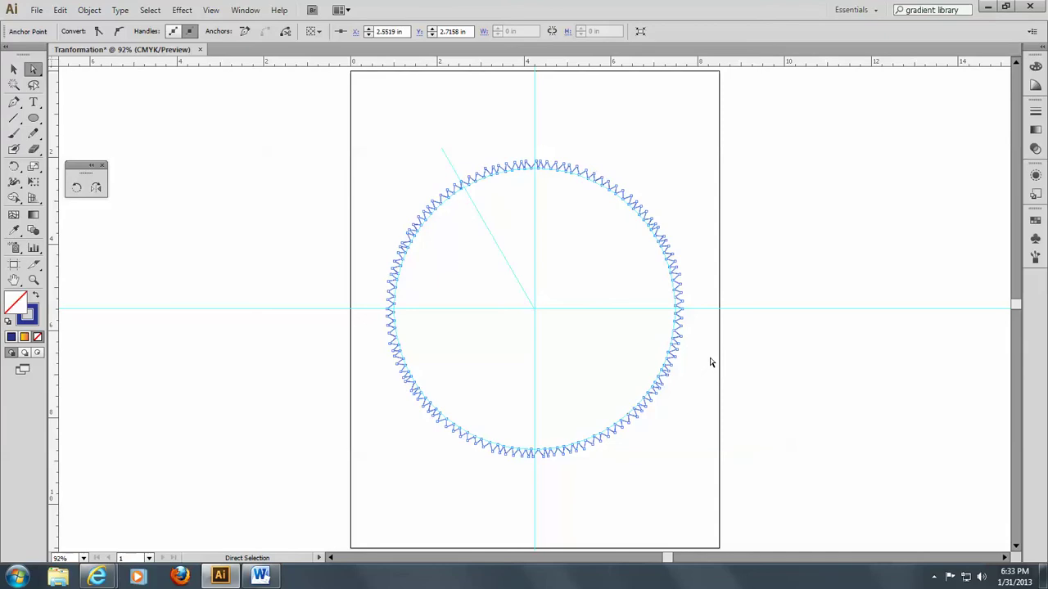
{"action": "left_click", "coordinate": [13, 69]}
{"action": "left_click", "coordinate": [432, 196]}
{"action": "left_click_drag", "start_coordinate": [373, 146], "coordinate": [752, 499]}
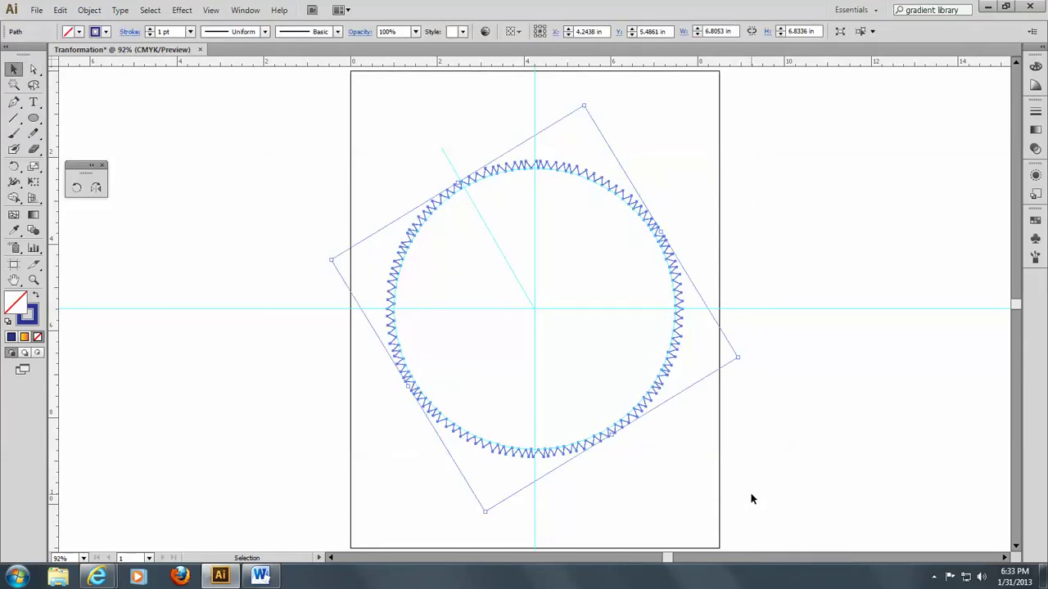
Apply the Orange, Yellow gradient swatch from the Swatches panel to the selected gear path.
{"action": "left_click", "coordinate": [1035, 224]}
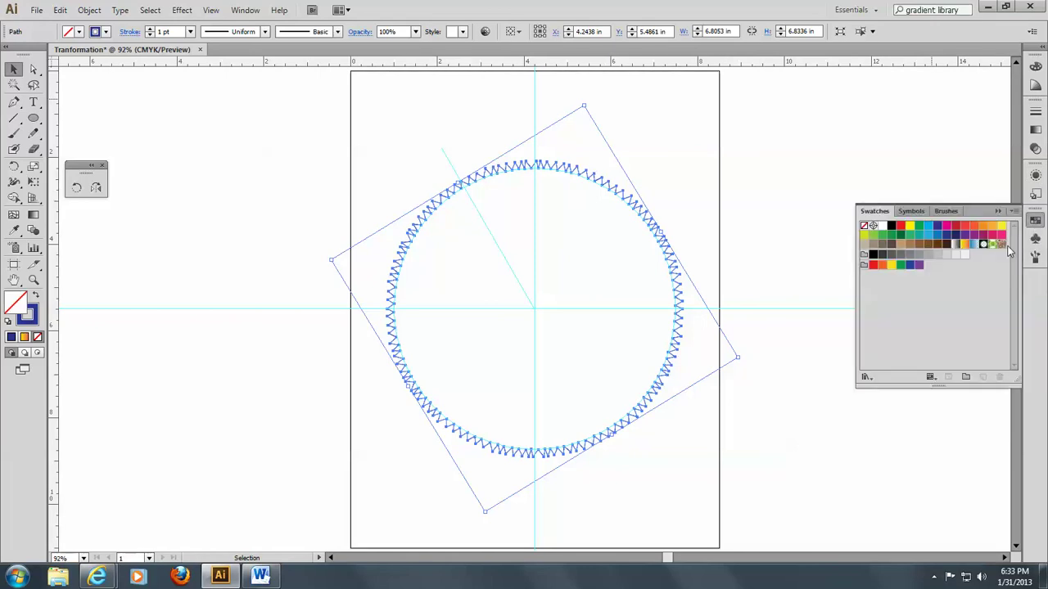
{"action": "left_click", "coordinate": [964, 247]}
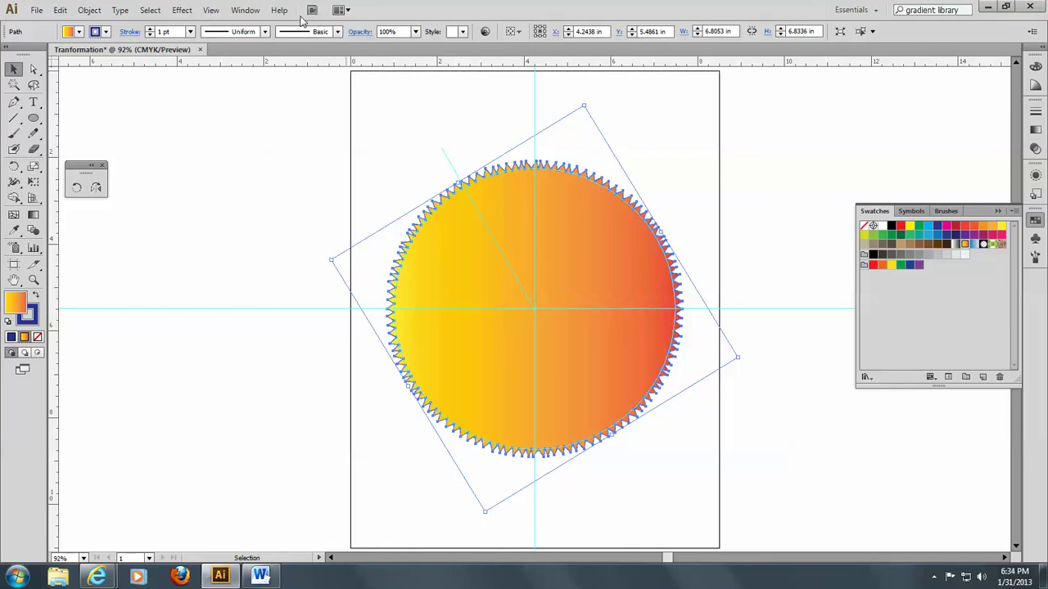
{"action": "left_click", "coordinate": [244, 12]}
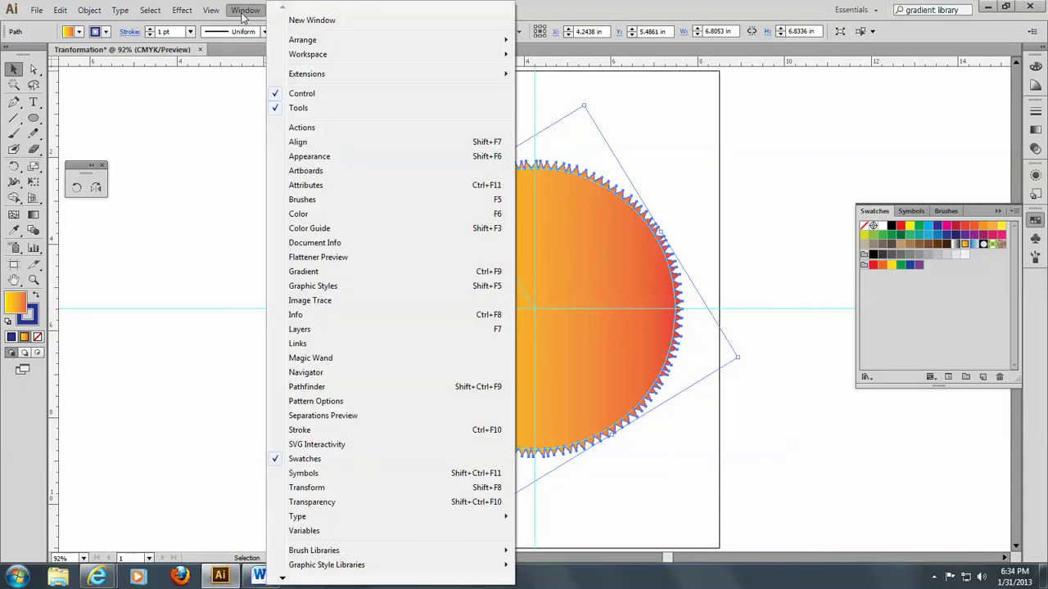
Set the gear's gradient Type to Radial in the Gradient panel, then deselect the gear.
{"action": "left_click", "coordinate": [312, 273]}
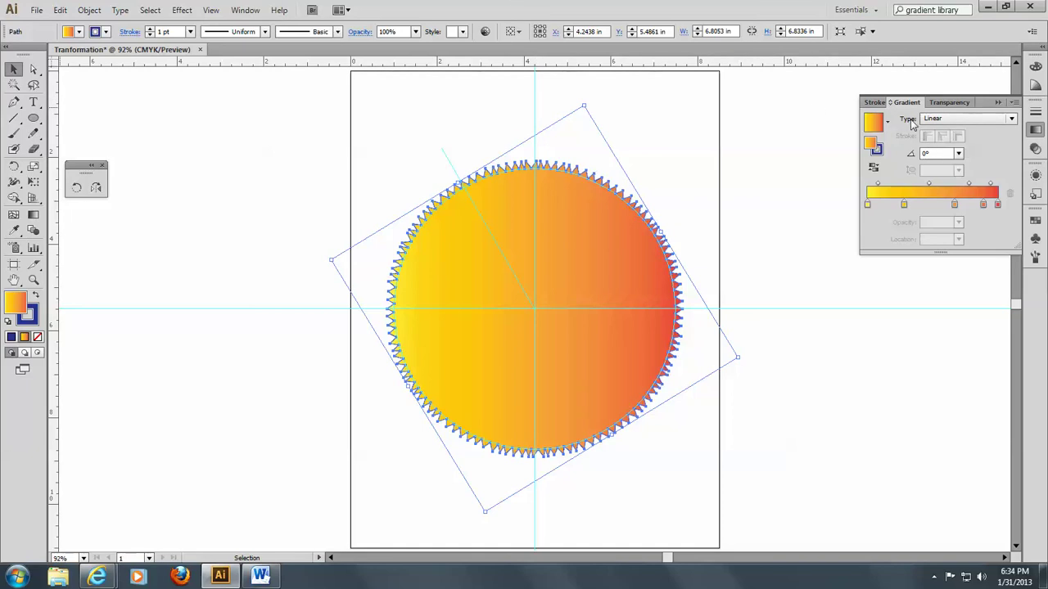
{"action": "left_click", "coordinate": [1012, 120]}
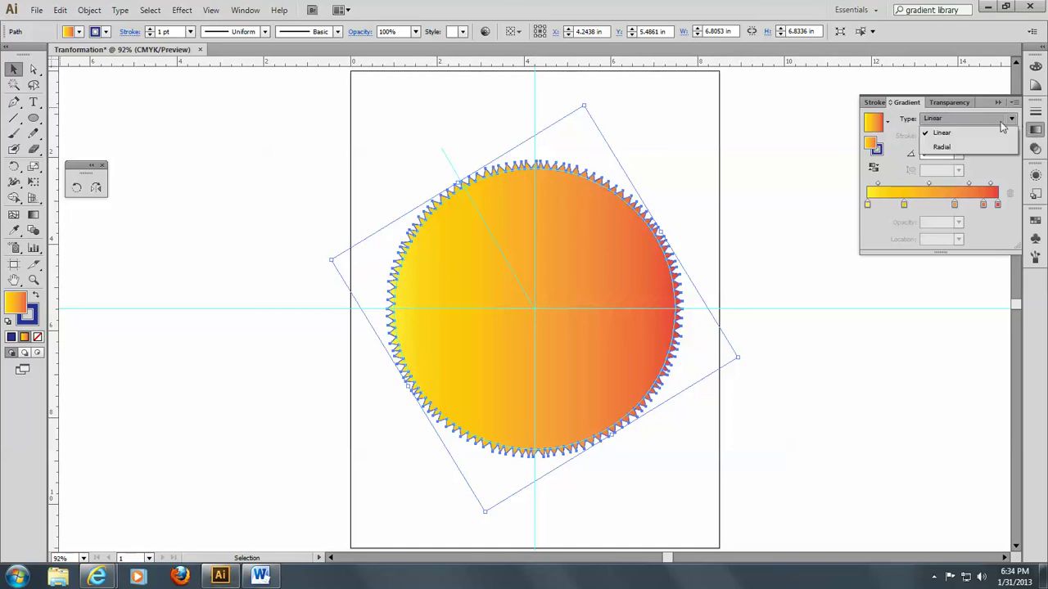
{"action": "left_click", "coordinate": [943, 147]}
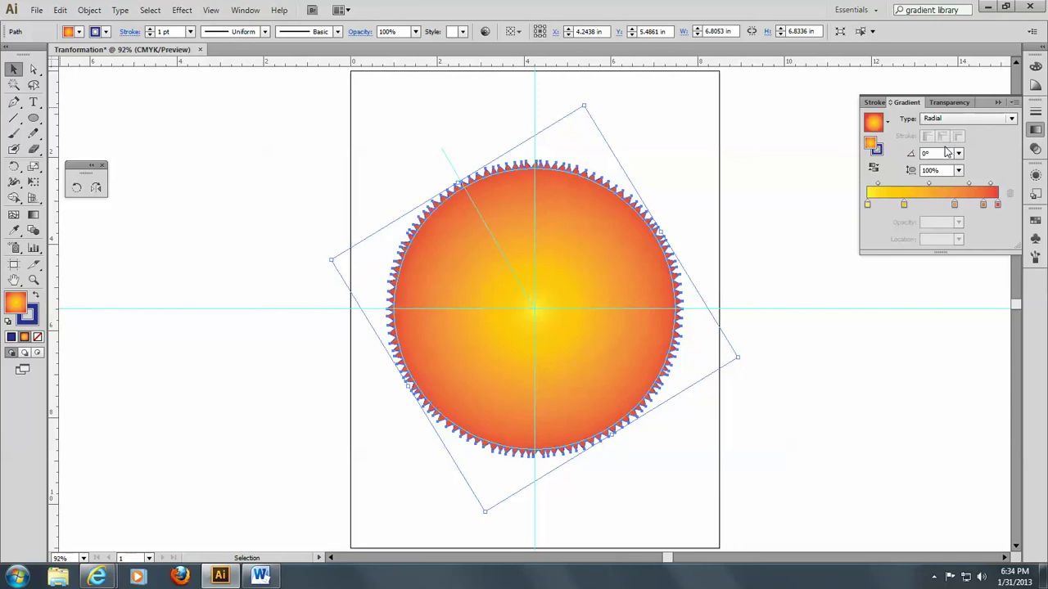
{"action": "left_click", "coordinate": [821, 172]}
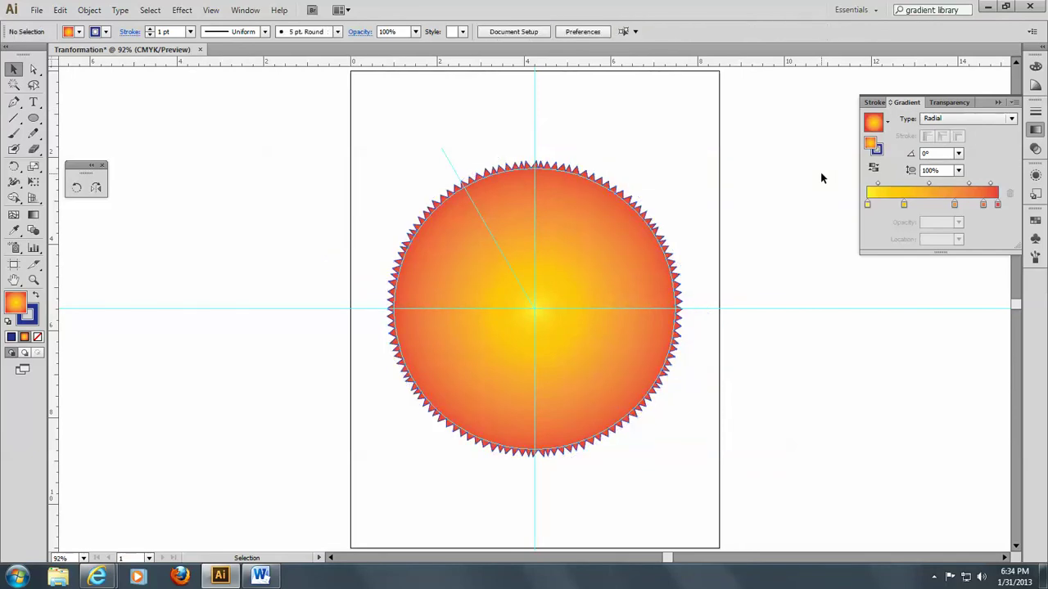